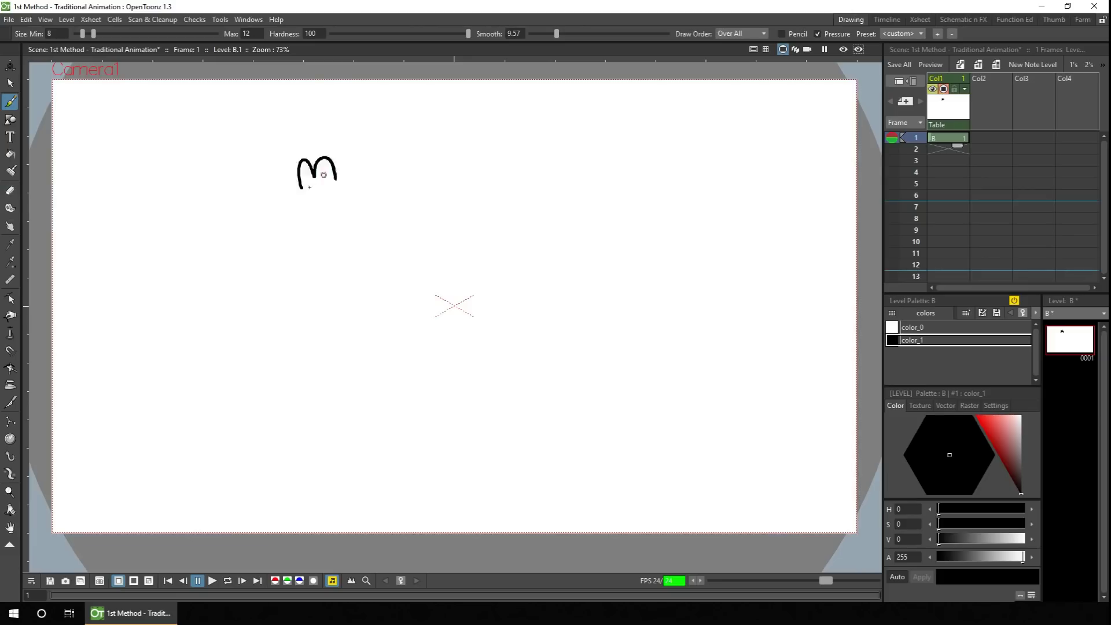
Handwrite the title "Method 1" with "Traditional Animation" below it on frame 1 using the brush
left_click_drag(351, 184, 378, 200)
left_click_drag(396, 161, 396, 199)
left_click_drag(379, 183, 402, 181)
left_click(414, 160)
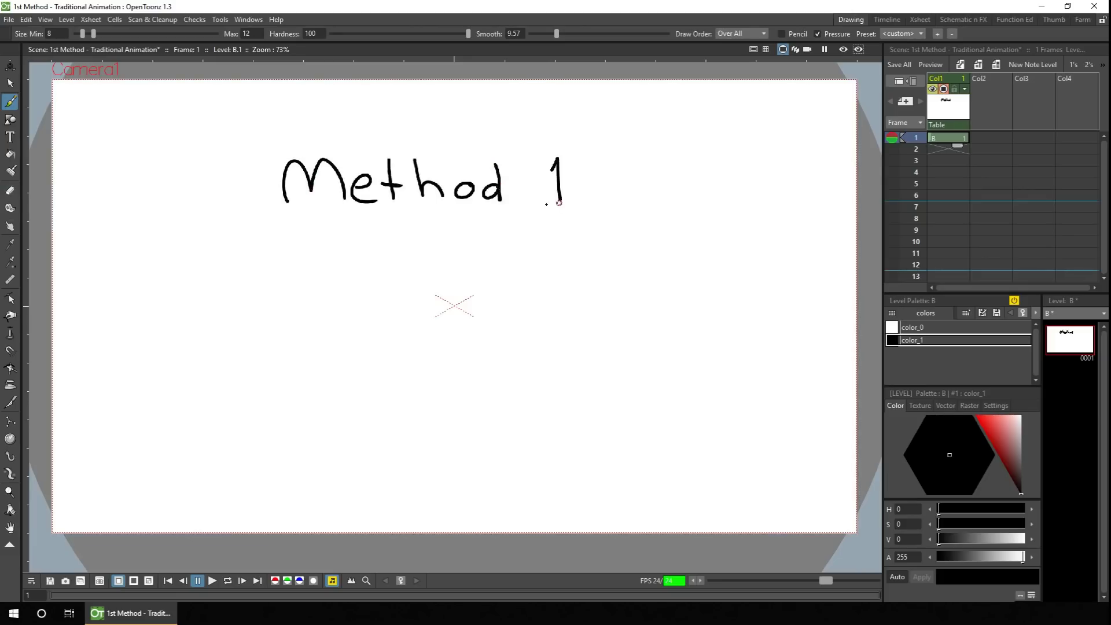
left_click_drag(318, 301, 634, 324)
Retrace the handwritten title over its onion skin on frame 2 and start retracing it on frame 3
key("period")
mouse_move(288, 203)
left_mouse_down()
mouse_move(339, 179)
mouse_move(346, 203)
left_mouse_up()
left_click_drag(349, 186, 381, 203)
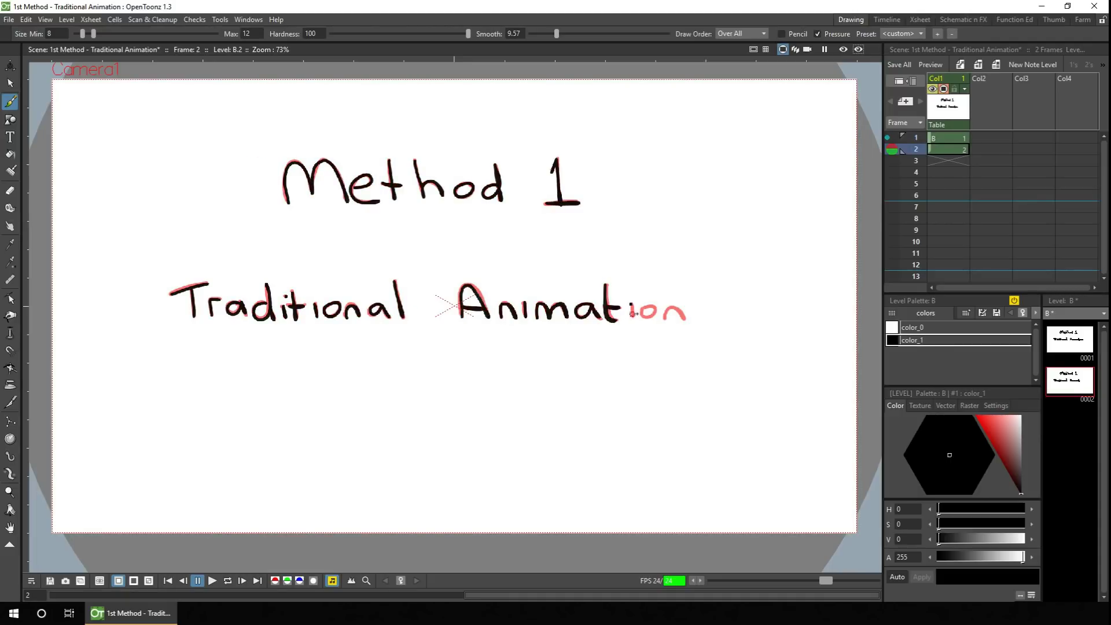
left_click_drag(635, 314, 686, 319)
key("period")
left_click(287, 199)
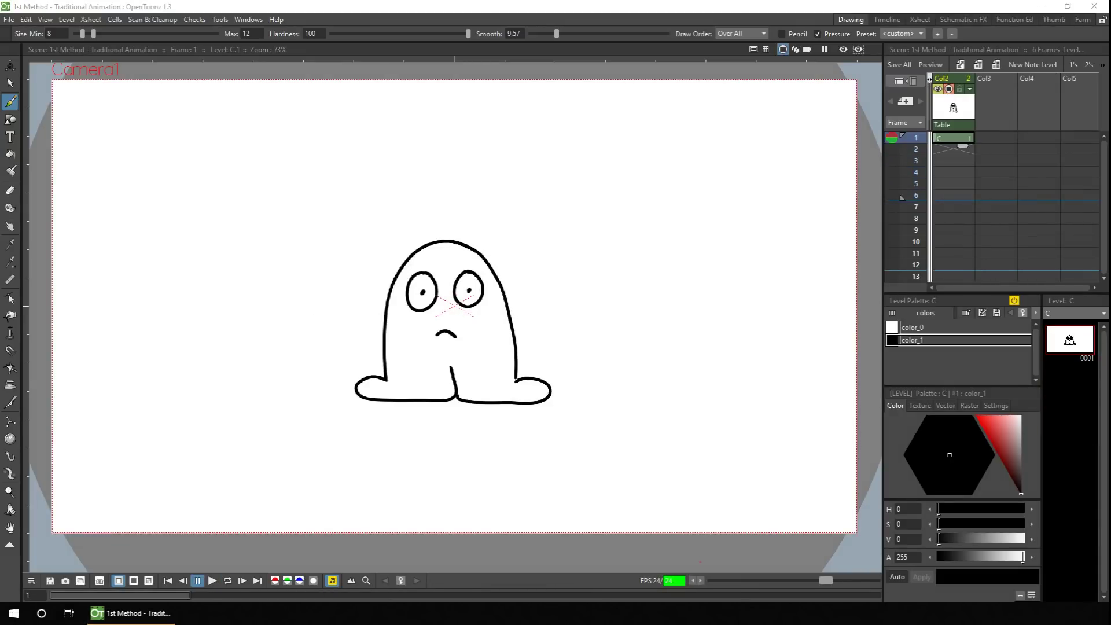
Select frame 2 of the ghost column and set the drawing Autocreation preference to "Use Xsheet as Animation Sheet"
left_click(944, 150)
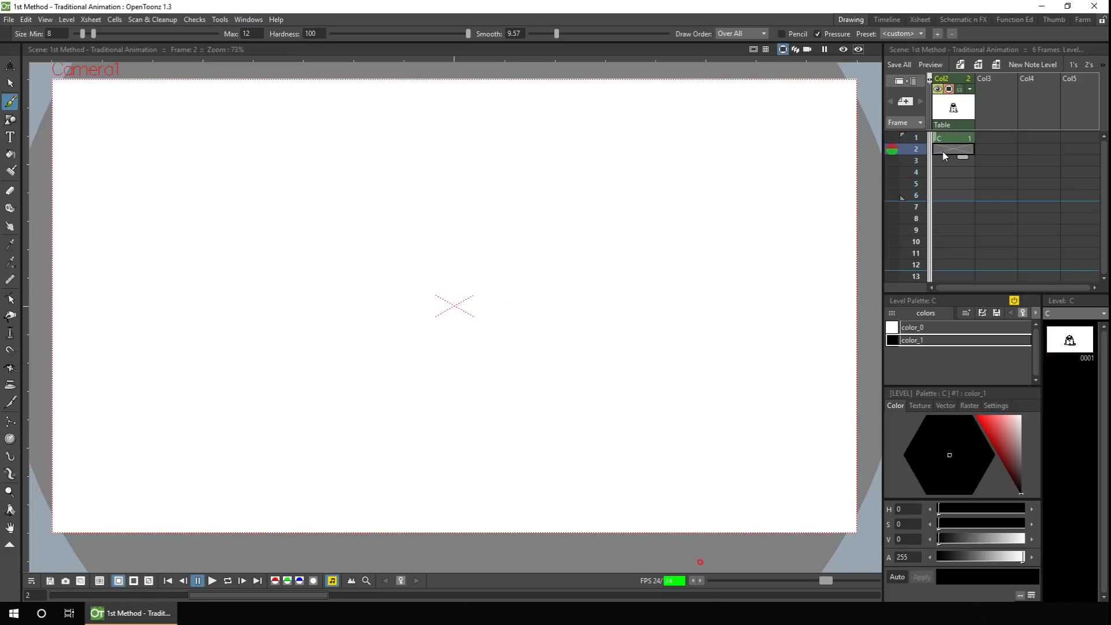
left_click(220, 19)
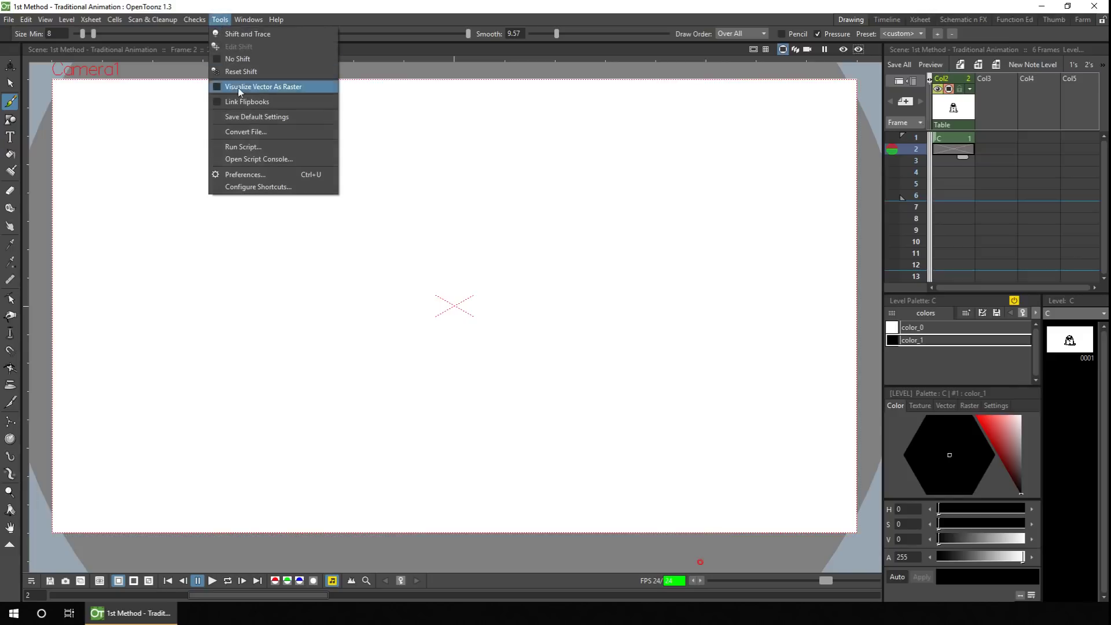
left_click(254, 173)
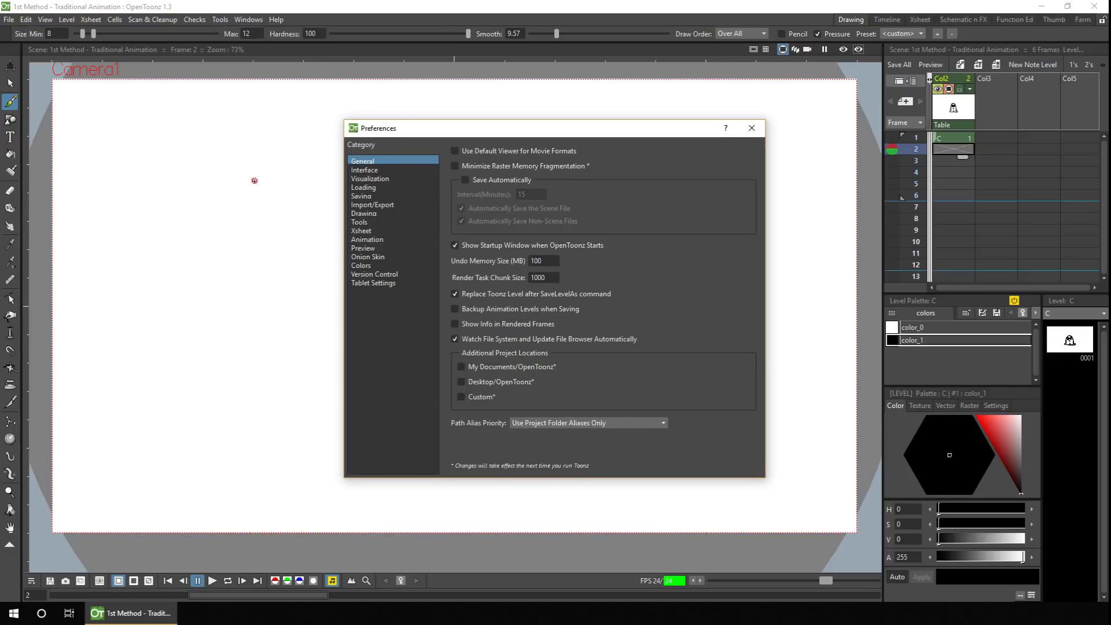
left_click(373, 213)
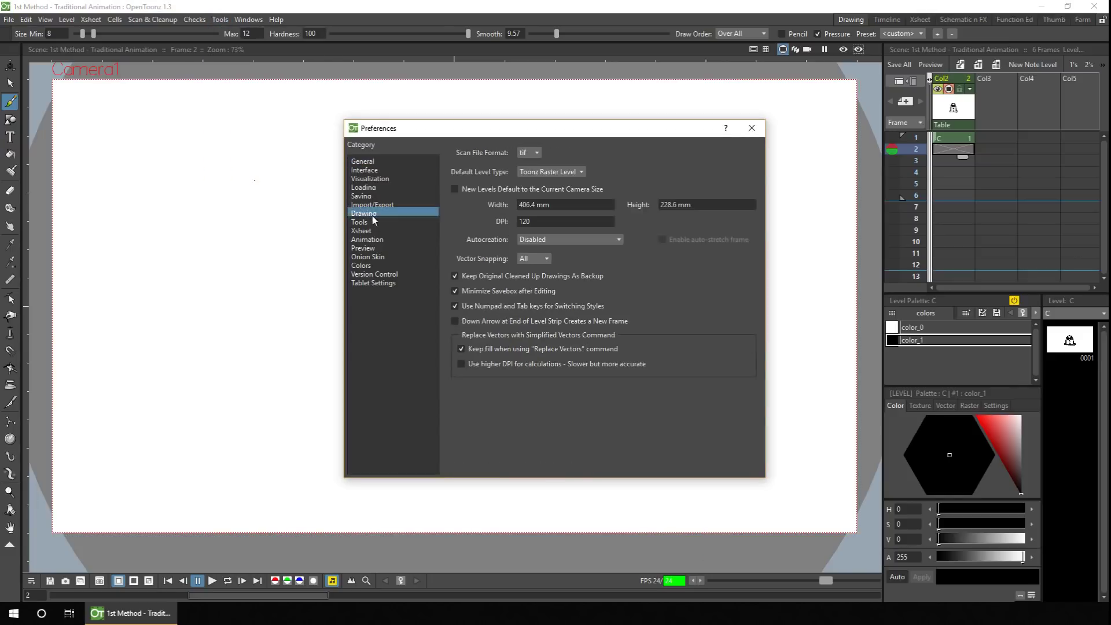
left_click(554, 237)
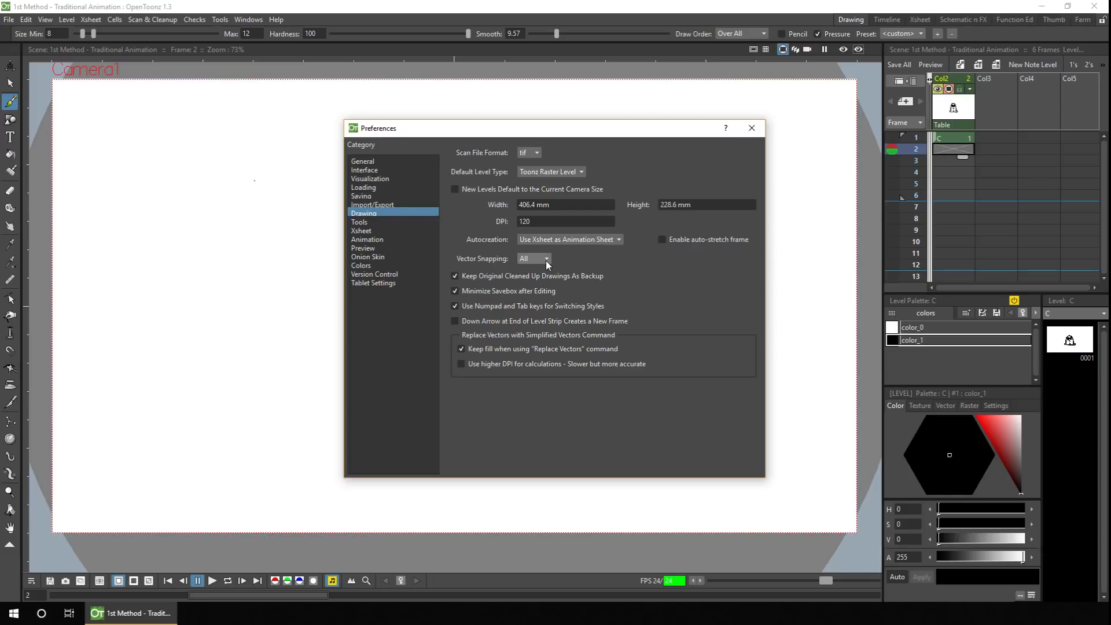
left_click(752, 128)
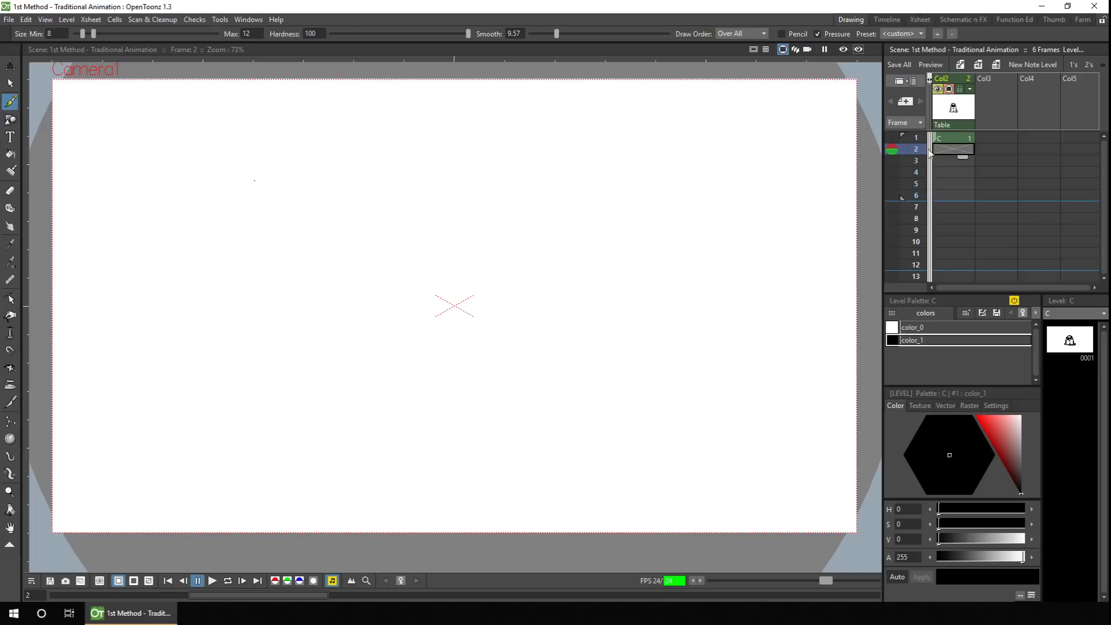
Turn on a relative onion skin for the previous frame, step through frames 3 to 6 and return to frame 2
left_click(892, 140)
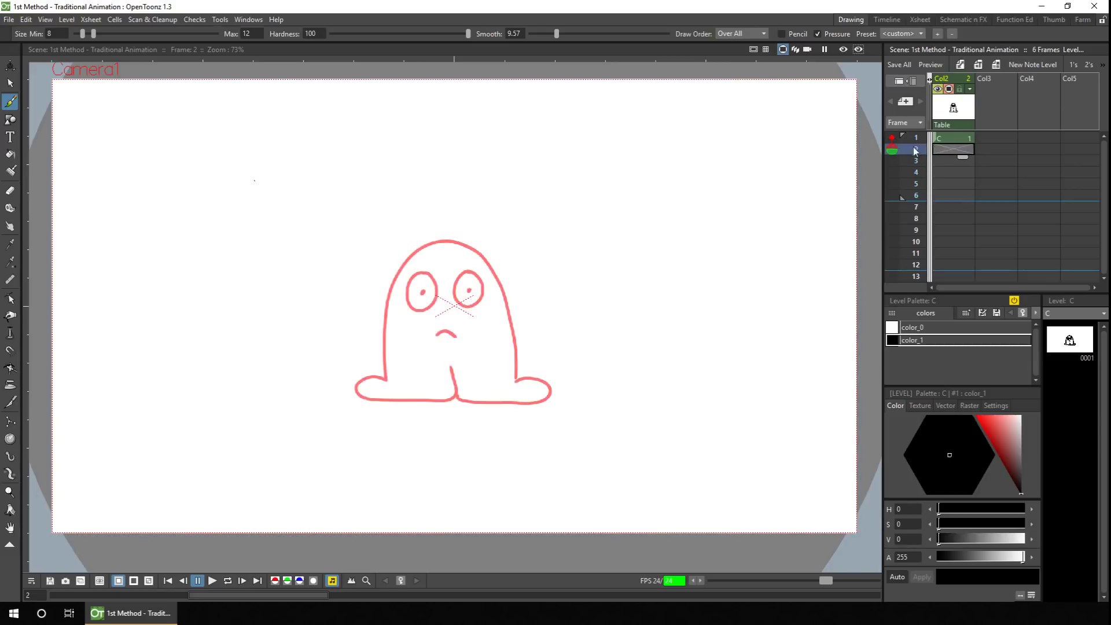
left_click(917, 162)
left_click(918, 172)
left_click(918, 184)
left_click(918, 195)
left_click(918, 172)
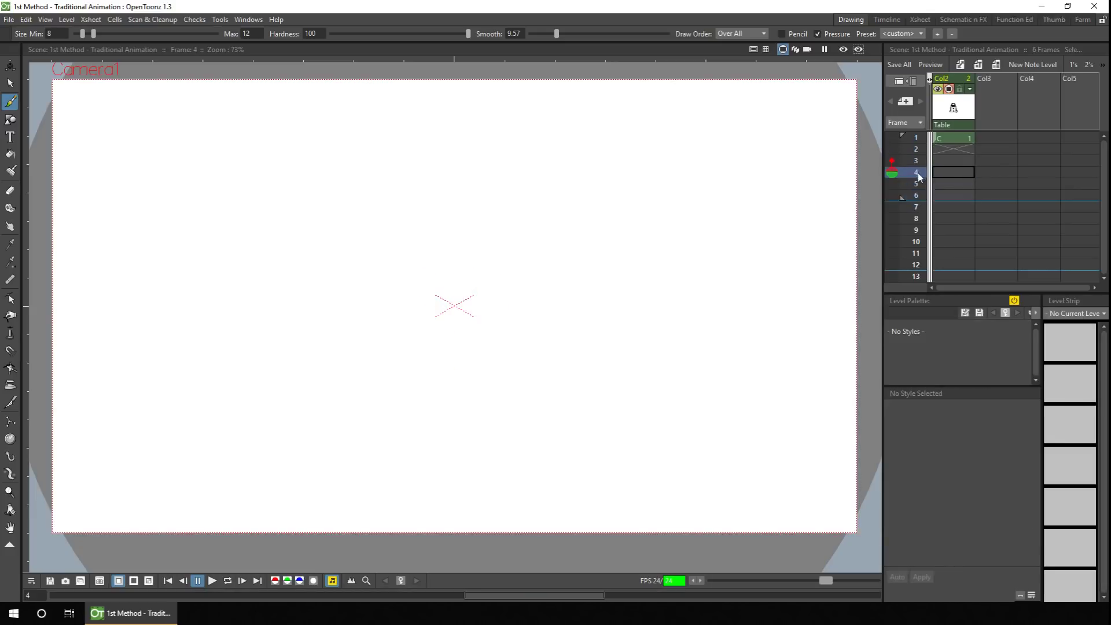
left_click(918, 161)
left_click(919, 149)
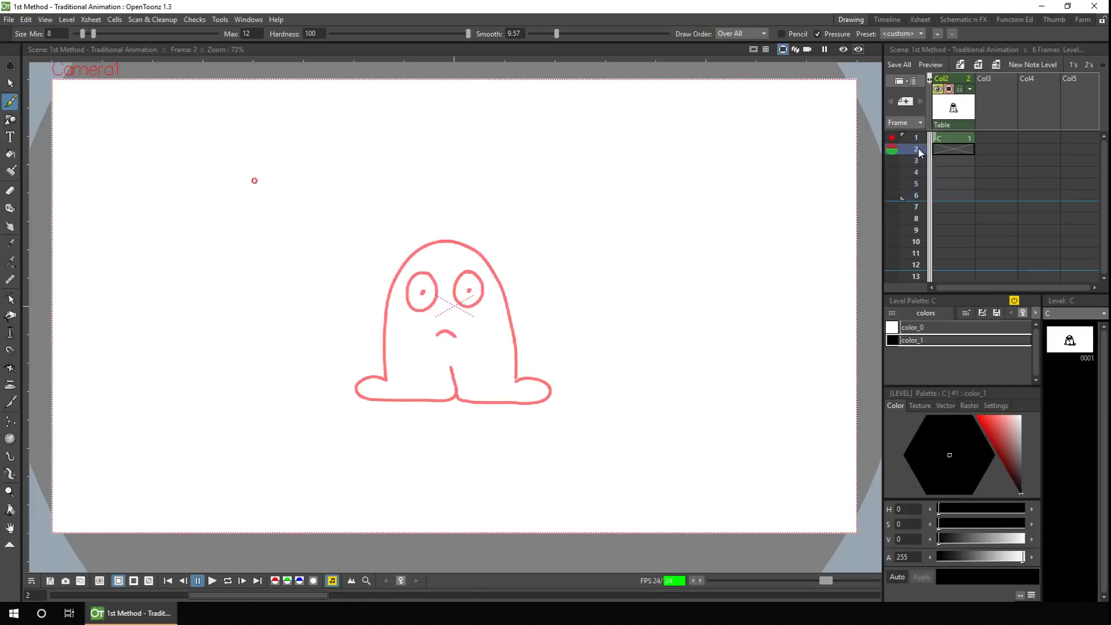
Replace the relative onion skin with a fixed onion skin on frame 1
left_click(891, 138)
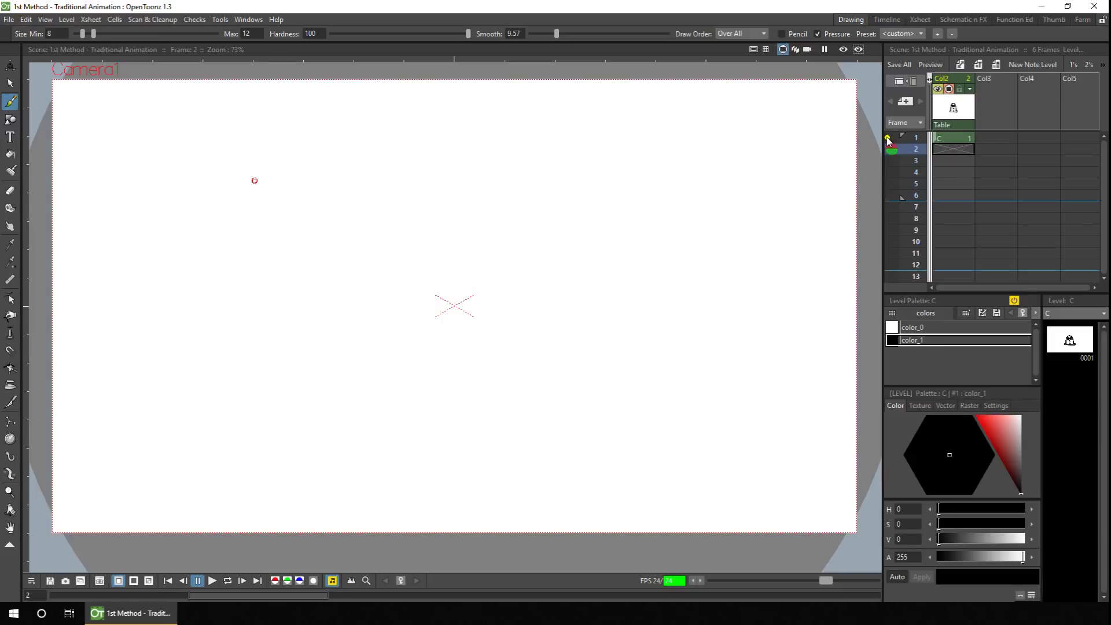
left_click(889, 139)
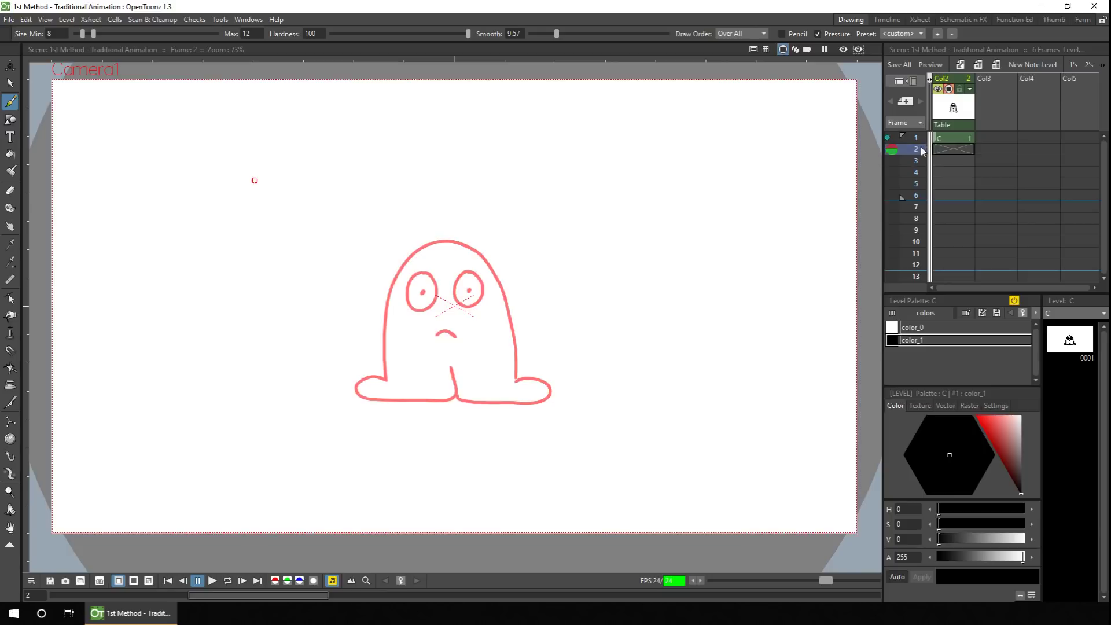
mouse_move(920, 152)
left_mouse_down()
mouse_move(920, 200)
mouse_move(916, 155)
left_mouse_up()
Trace the ghost's body, eyes, pupils and mouth on frame 2 and preview frames 1 to 2 in a loop
mouse_move(385, 380)
left_mouse_down()
mouse_move(368, 400)
mouse_move(433, 401)
mouse_move(452, 370)
mouse_move(387, 354)
mouse_move(392, 285)
mouse_move(436, 242)
mouse_move(493, 269)
mouse_move(519, 380)
mouse_move(548, 397)
mouse_move(460, 397)
mouse_move(544, 401)
mouse_move(517, 380)
left_mouse_up()
key("ctrl+z")
mouse_move(429, 274)
left_mouse_down()
mouse_move(415, 272)
mouse_move(434, 298)
mouse_move(457, 276)
mouse_move(463, 310)
mouse_move(476, 274)
left_mouse_up()
left_click_drag(436, 335, 455, 337)
left_click(470, 291)
left_click(427, 292)
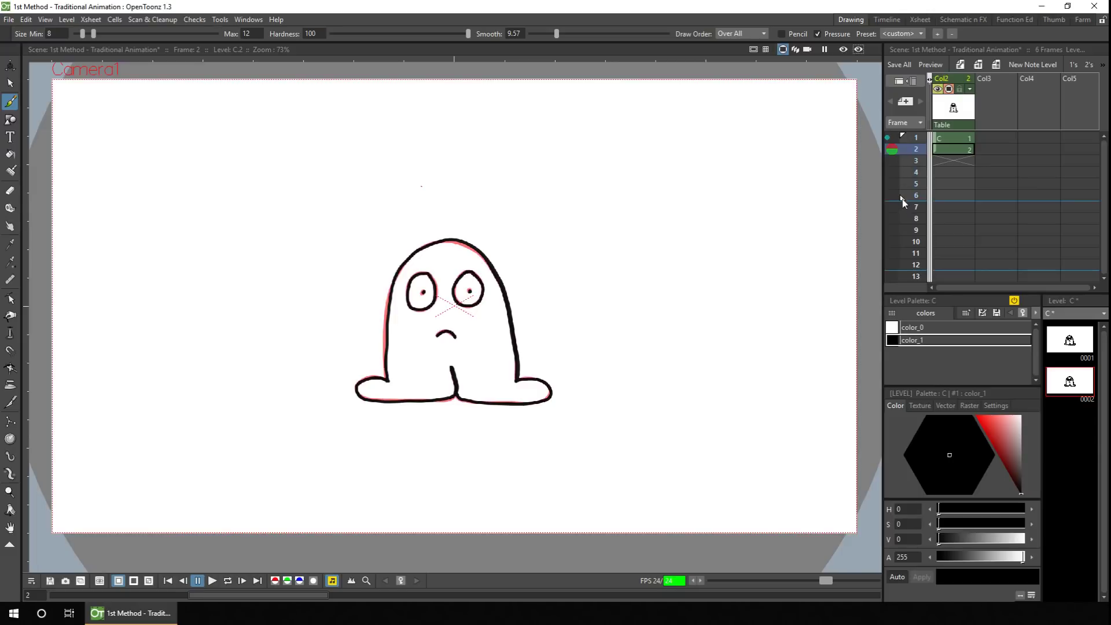
left_click(228, 581)
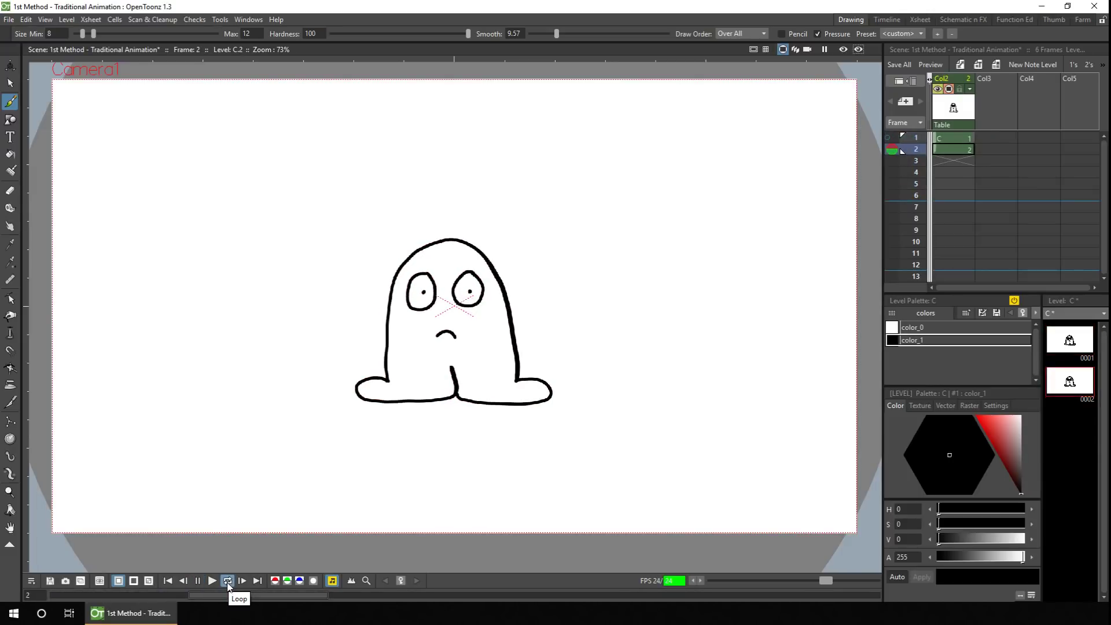
left_click(197, 582)
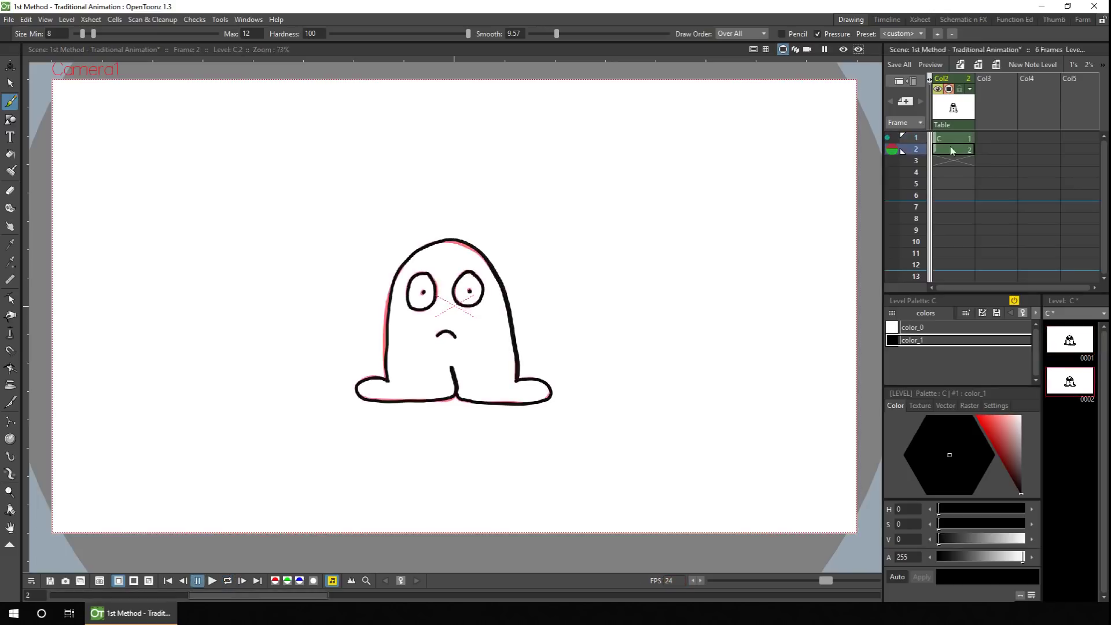
Trace the ghost's body, eyes, pupils and mouth on frame 3 over the onion skin of frame 1
left_click(953, 160)
mouse_move(388, 371)
left_mouse_down()
mouse_move(361, 381)
mouse_move(408, 402)
mouse_move(452, 365)
left_mouse_up()
mouse_move(387, 380)
left_mouse_down()
mouse_move(386, 320)
mouse_move(422, 249)
mouse_move(473, 248)
mouse_move(506, 301)
mouse_move(514, 382)
mouse_move(471, 400)
mouse_move(542, 400)
mouse_move(516, 381)
left_mouse_up()
mouse_move(425, 273)
left_mouse_down()
mouse_move(409, 305)
mouse_move(435, 284)
mouse_move(473, 273)
left_mouse_up()
key("ctrl+z")
left_click(423, 292)
left_click(470, 290)
left_click_drag(437, 336, 457, 337)
Preview frames 1 to 3 in a loop and set the three ghost drawings to 2's
left_click(228, 581)
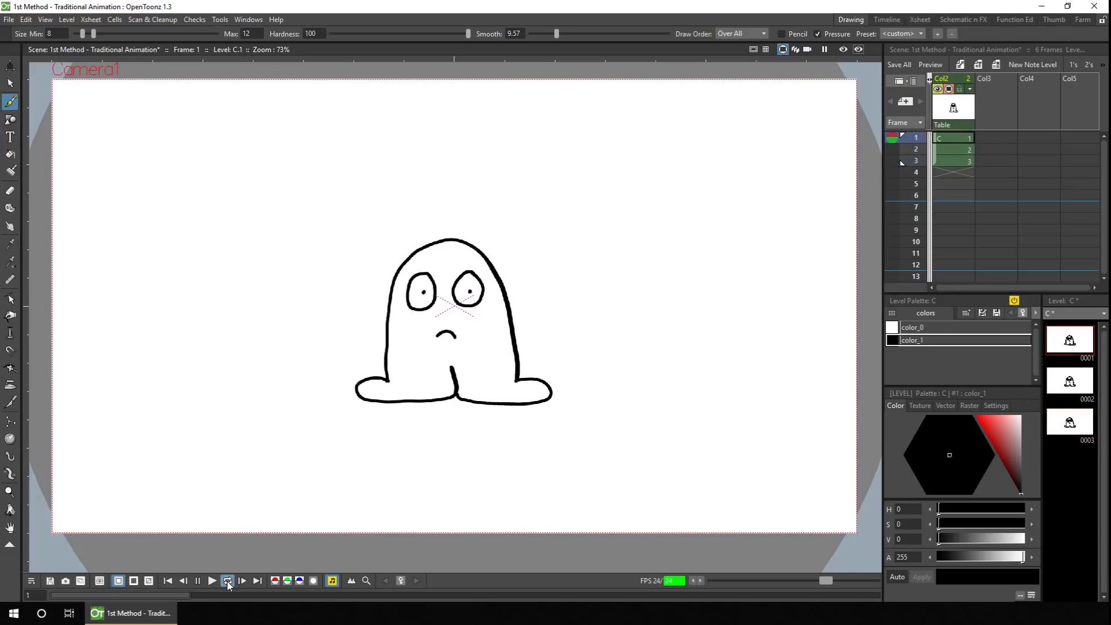
left_click(183, 581)
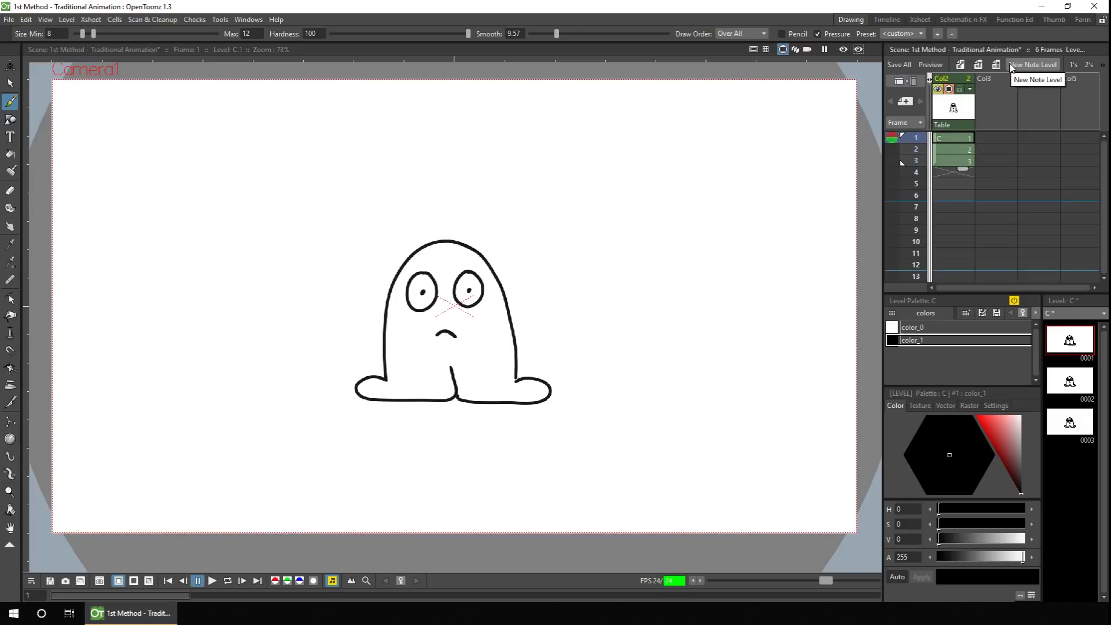
left_click(1090, 64)
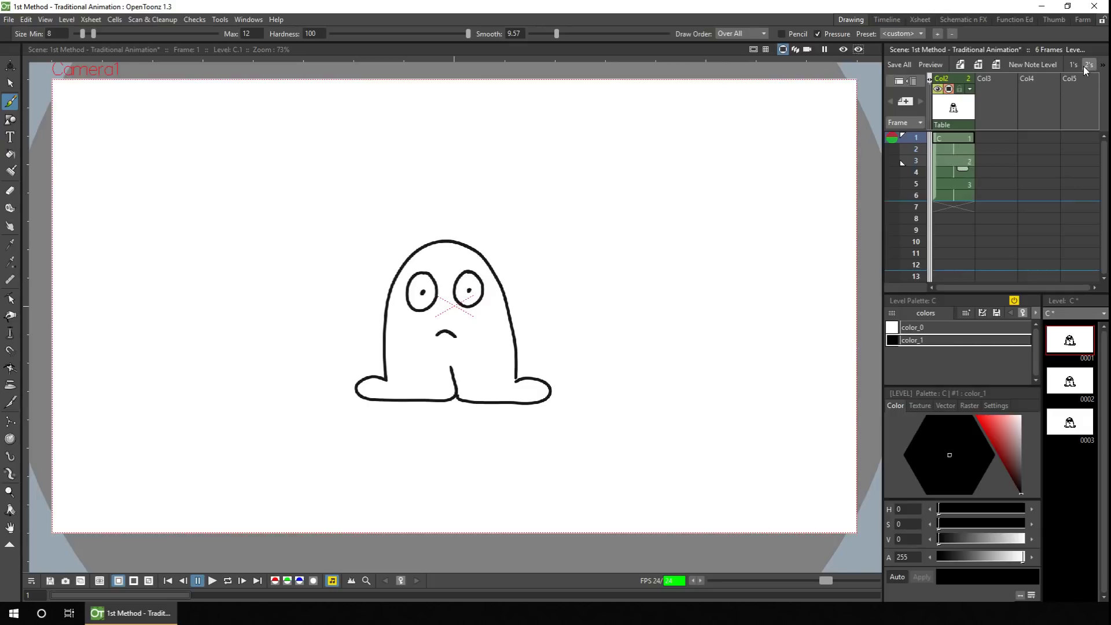
Hide the Xsheet toolbar and show it again
right_click(996, 102)
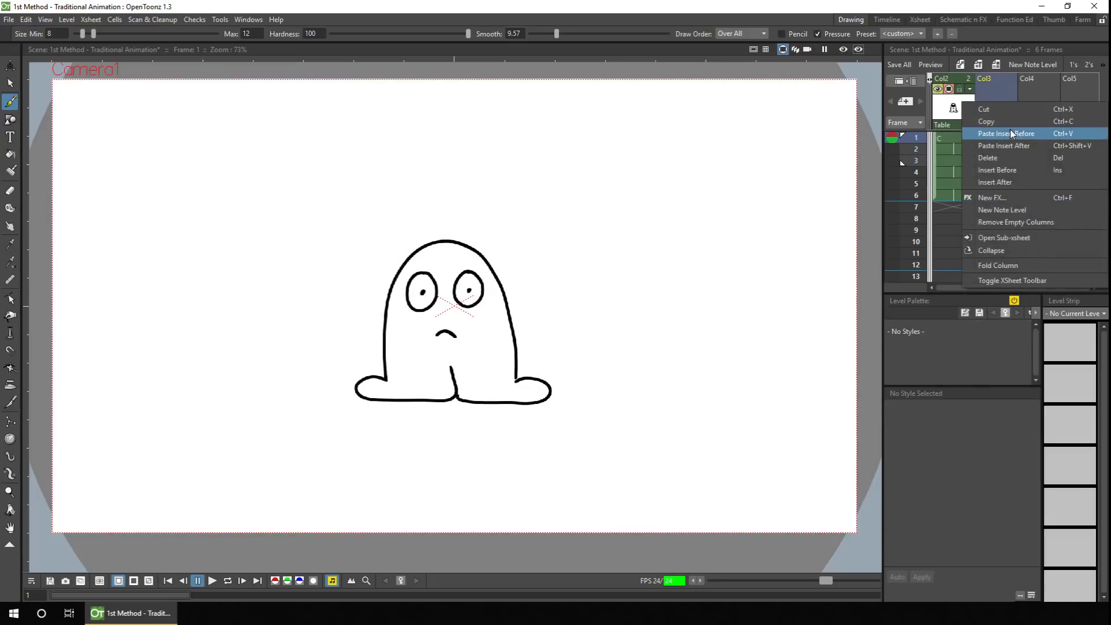
left_click(1018, 280)
right_click(988, 95)
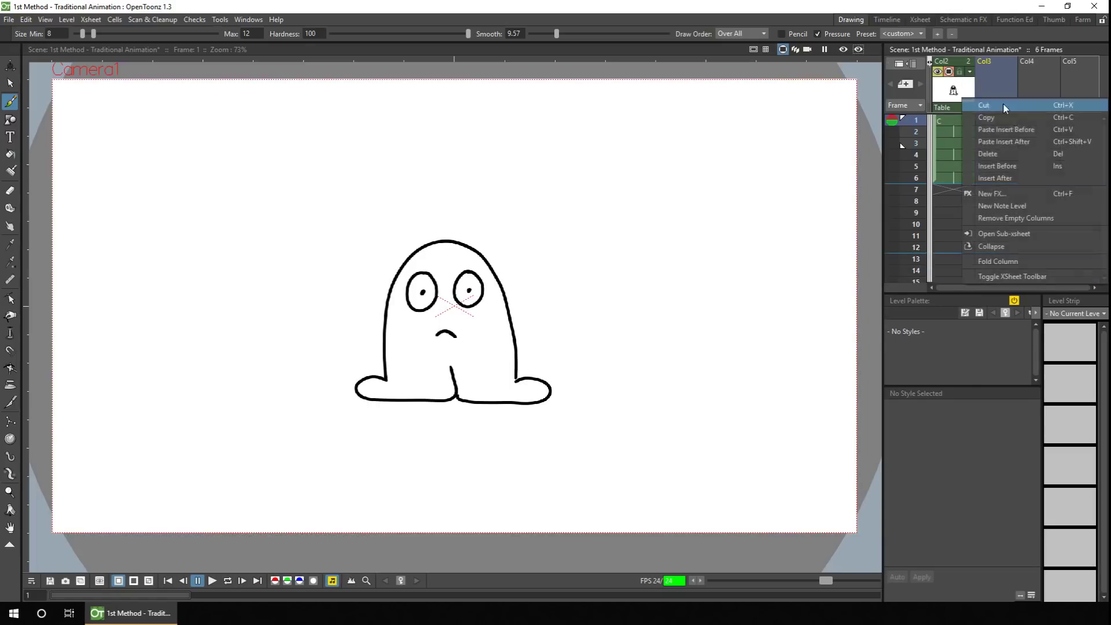
left_click(1007, 278)
Reframe the ghost cells in frames 1 to 6 to 2's and preview the six frames in a loop
left_click(957, 139)
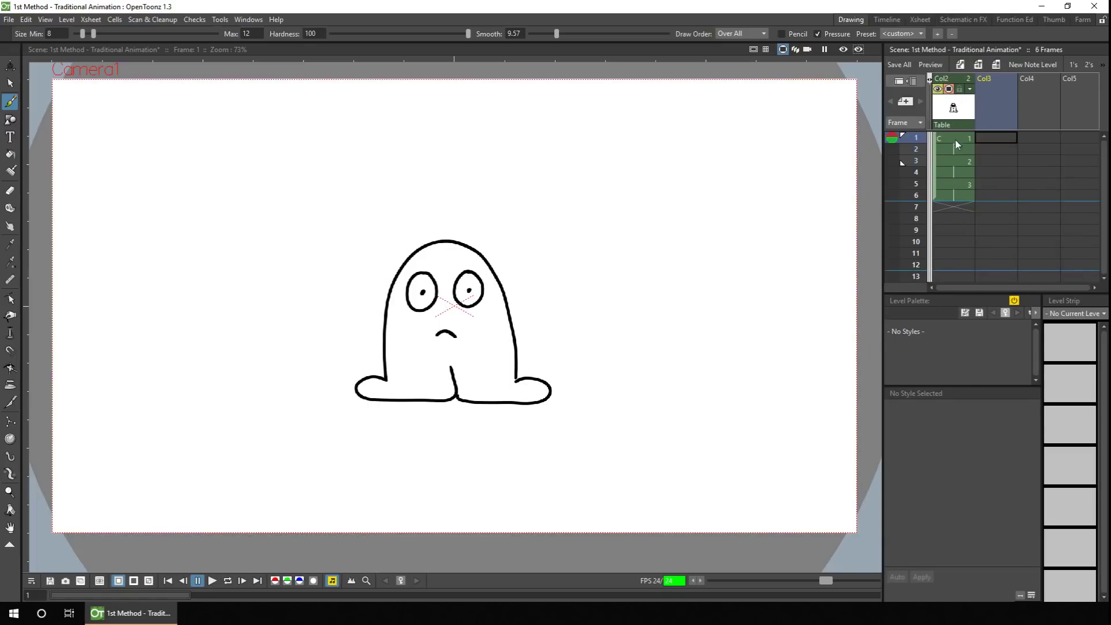
right_click(954, 185)
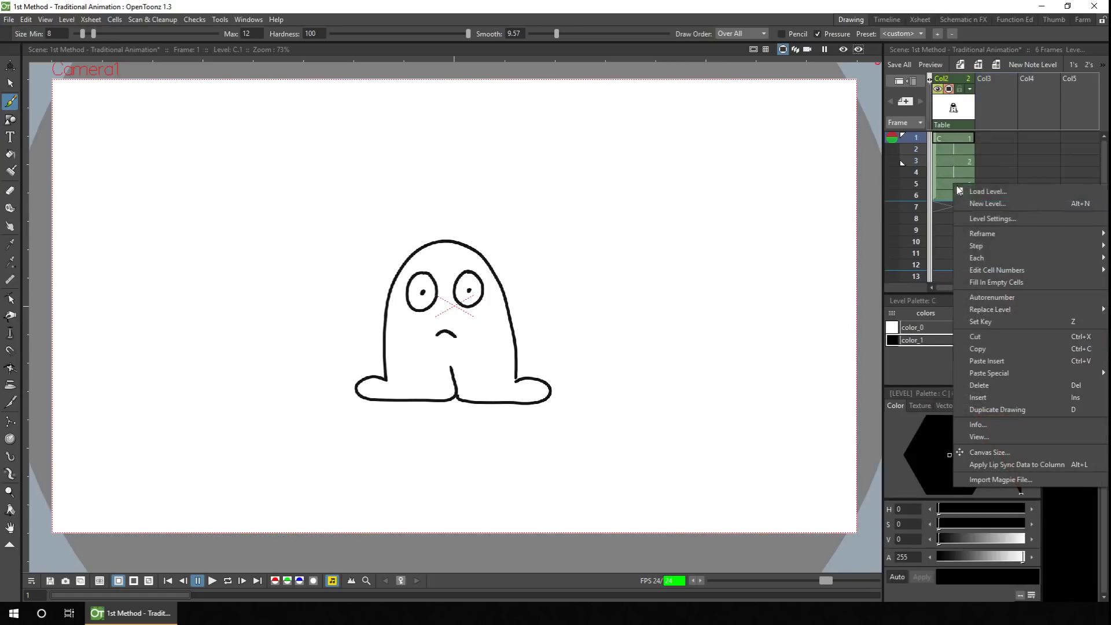
mouse_move(983, 234)
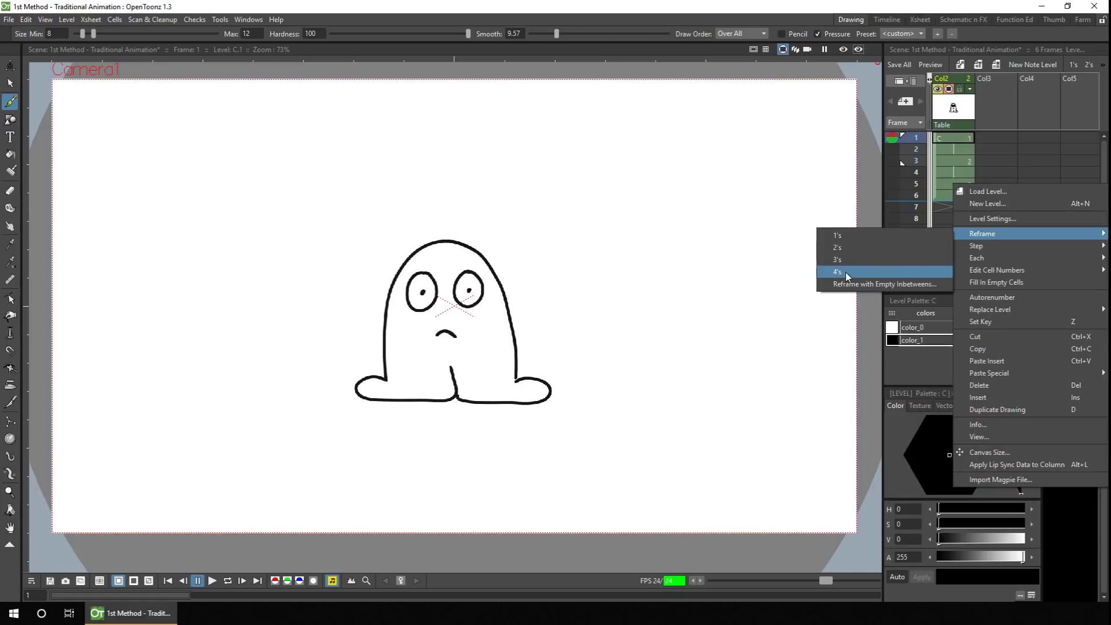
left_click(874, 246)
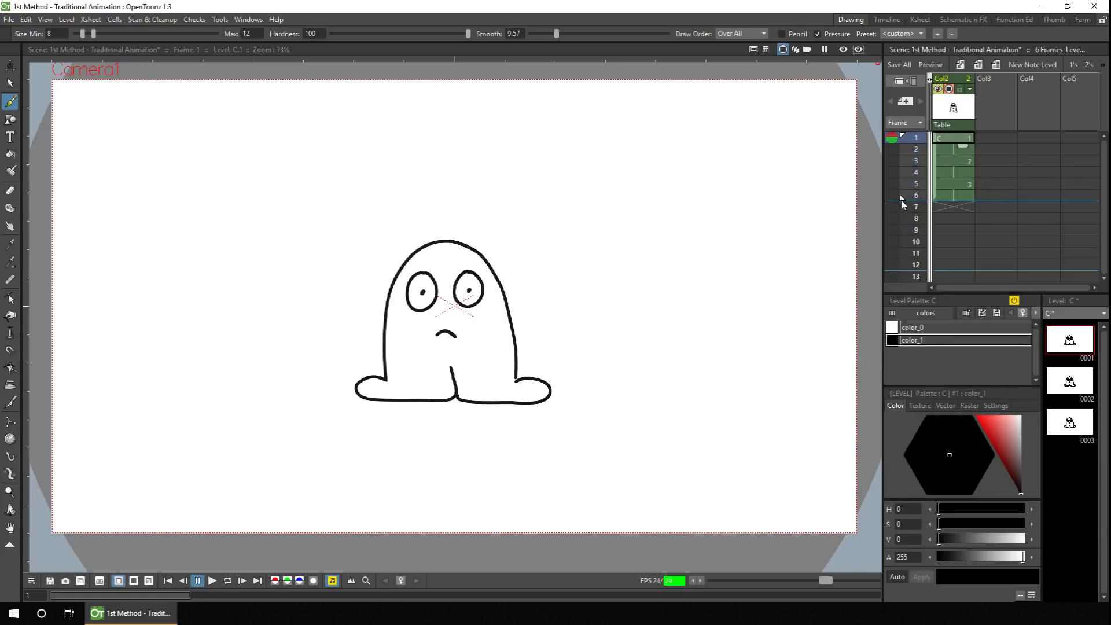
left_click(228, 580)
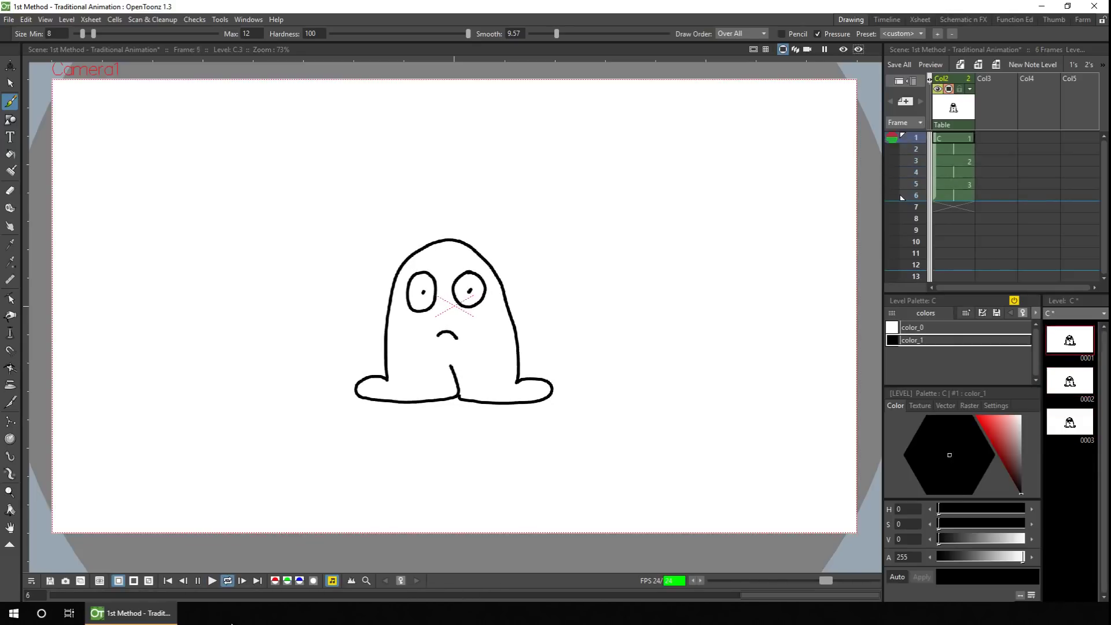
left_click(197, 581)
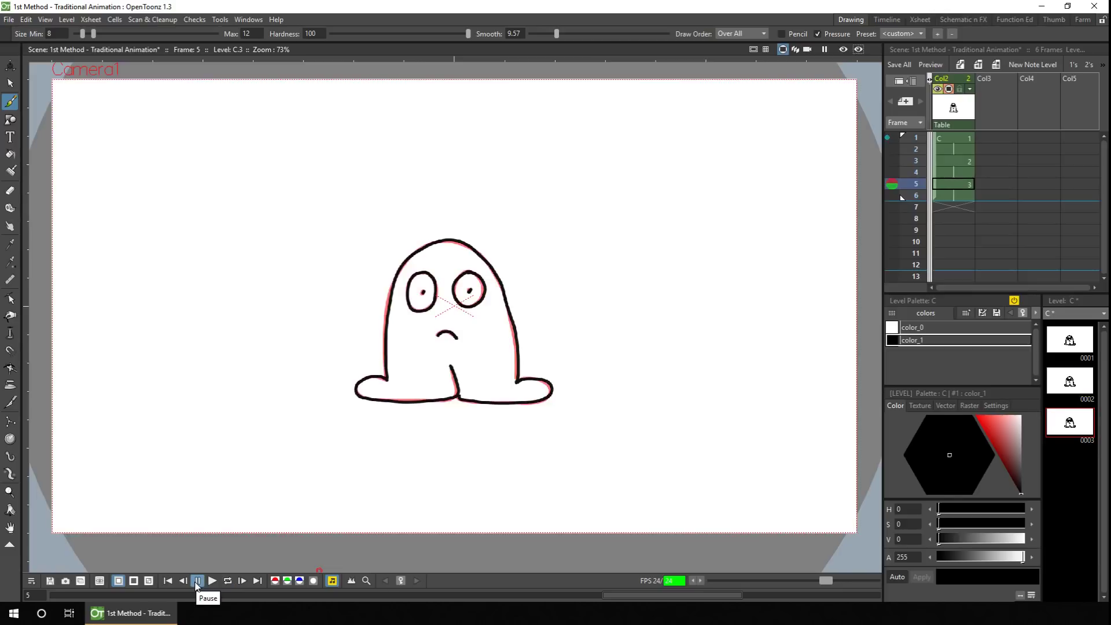
Copy the ghost cells of frames 1 to 6, paste them at frame 7 and undo the paste
left_click(954, 138)
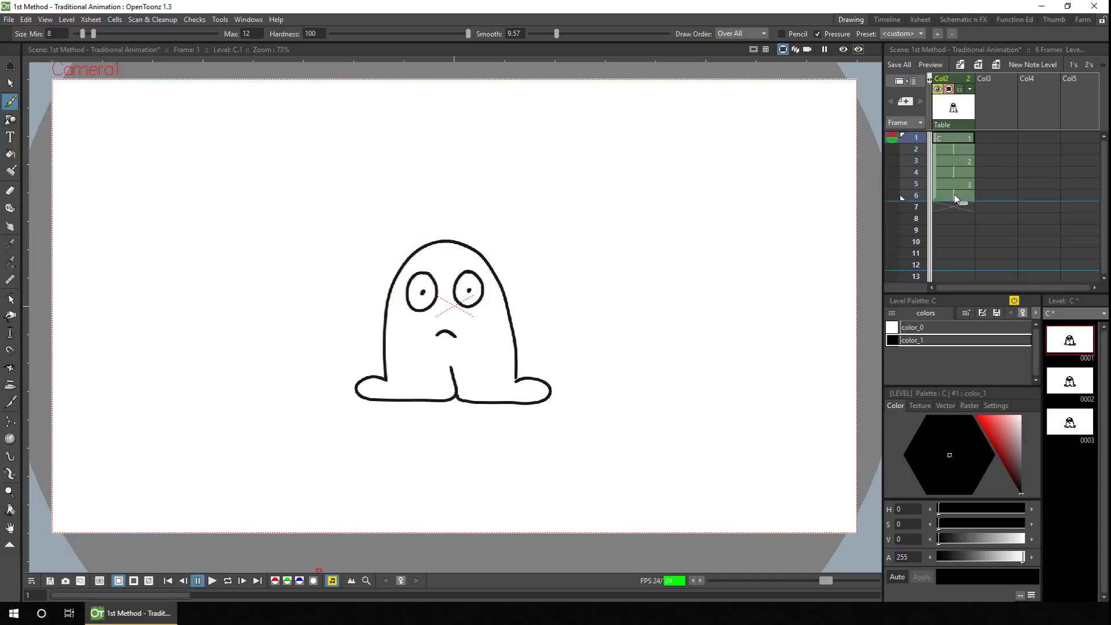
left_click(946, 209)
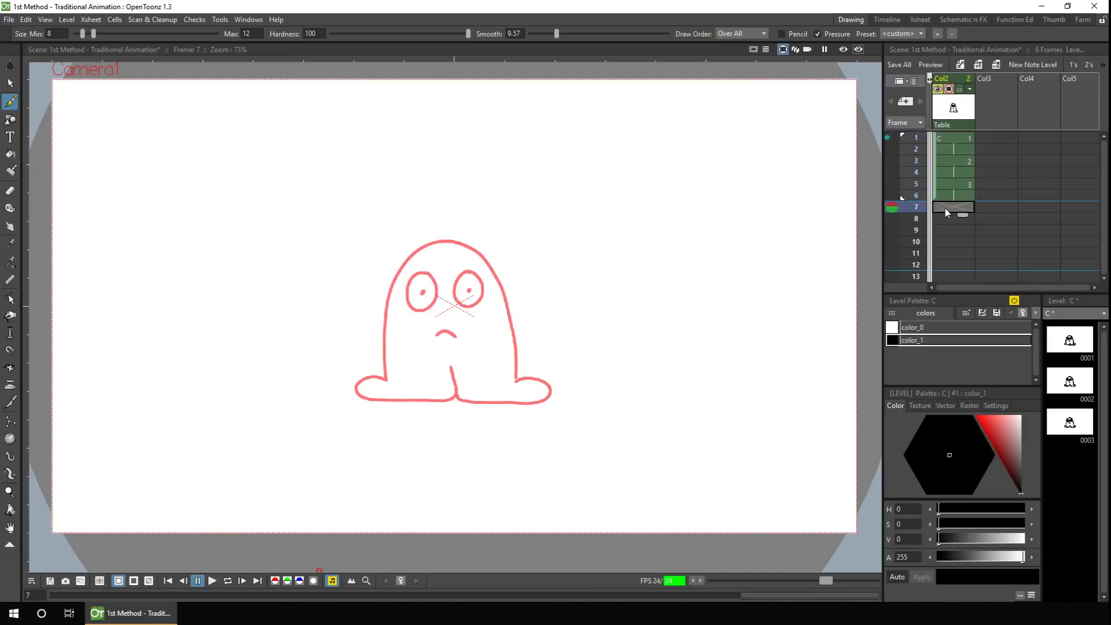
key("ctrl+v")
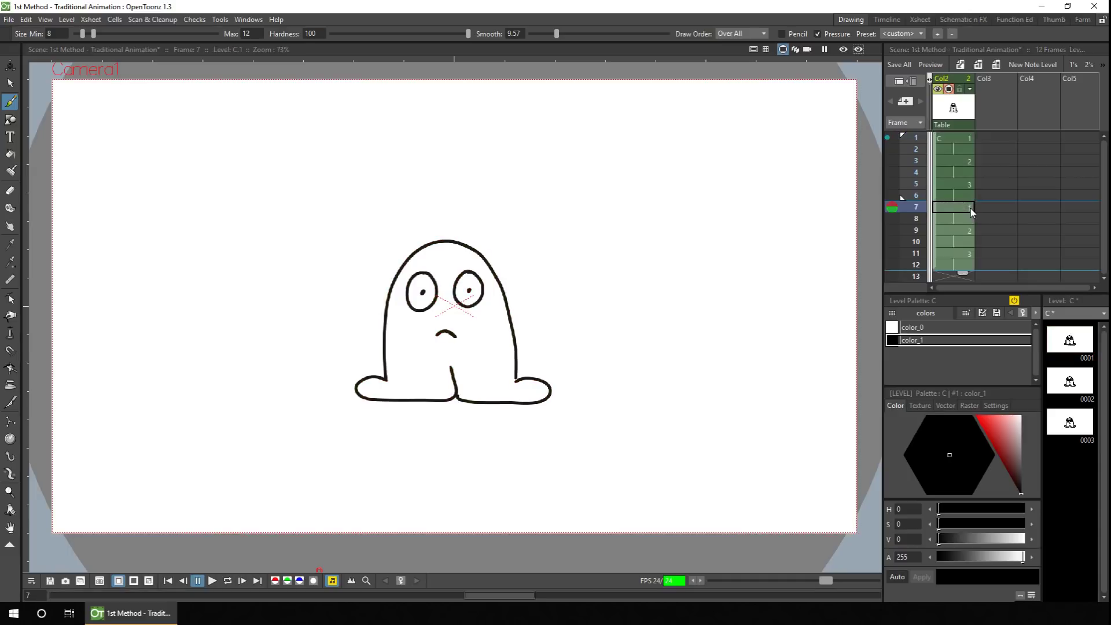
key("ctrl+z")
Repeat the ghost cells of frames 1 to 6 up to frame 100
left_click(947, 139)
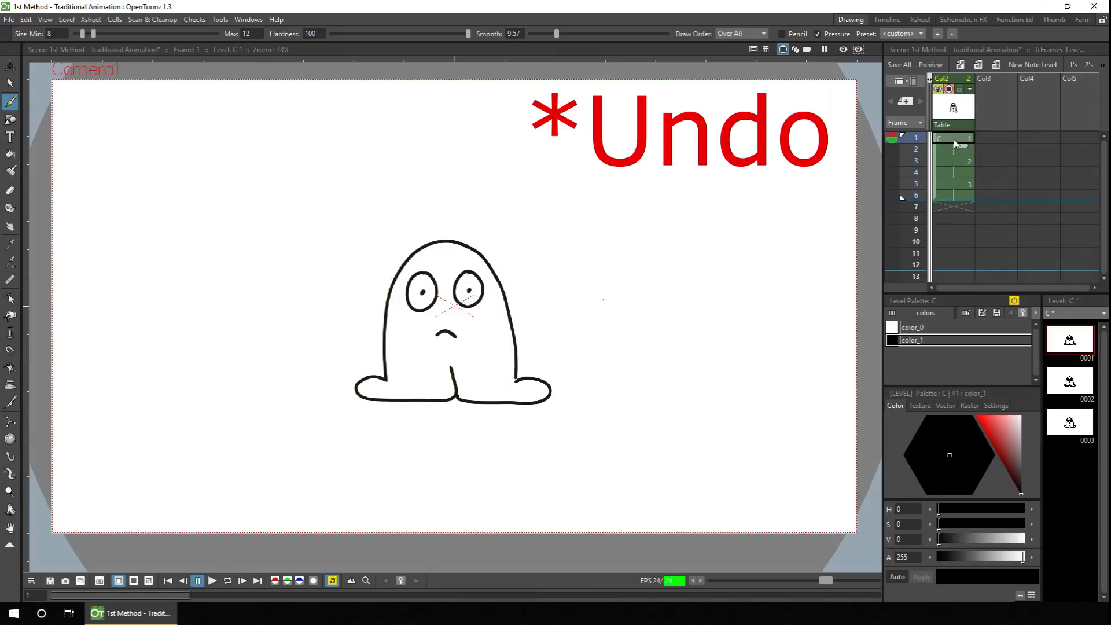
right_click(955, 199)
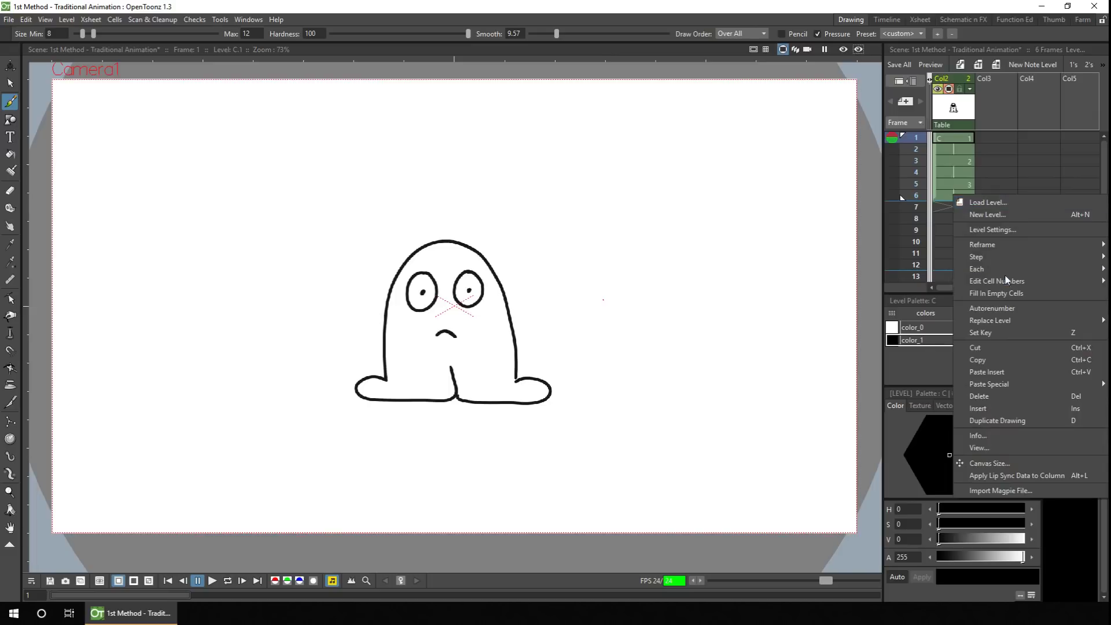
mouse_move(1007, 285)
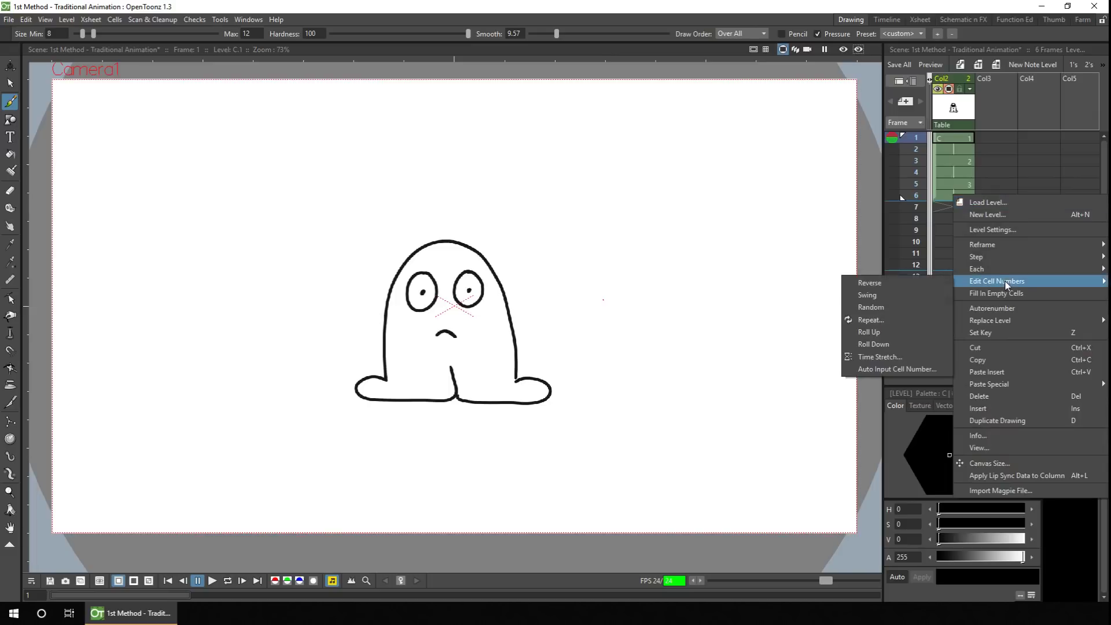
left_click(884, 319)
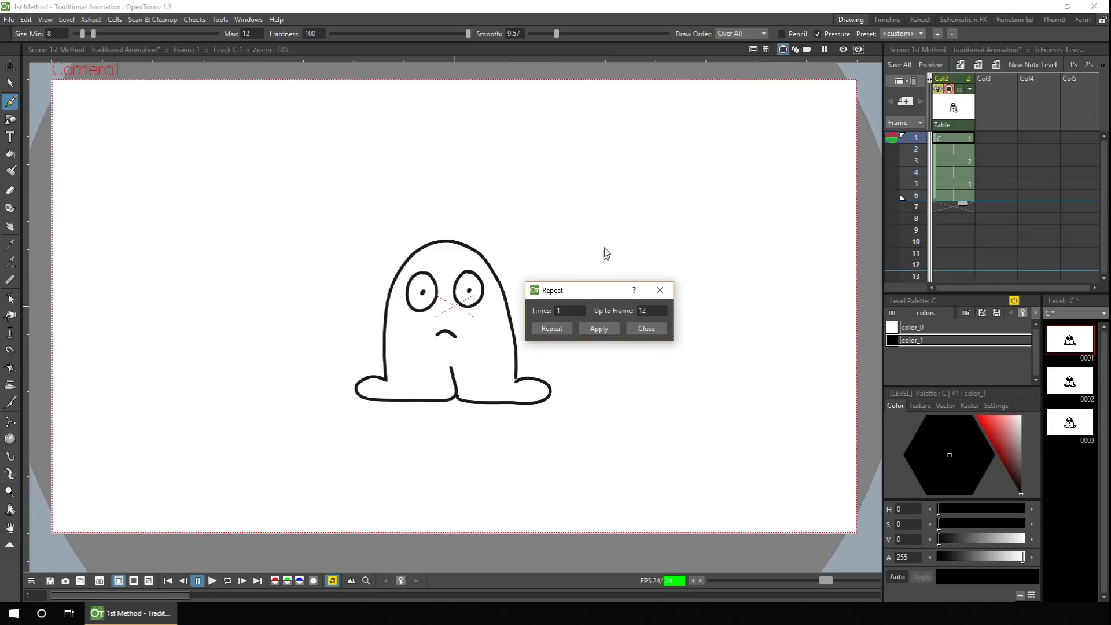
left_click_drag(597, 291, 622, 187)
double_click(594, 209)
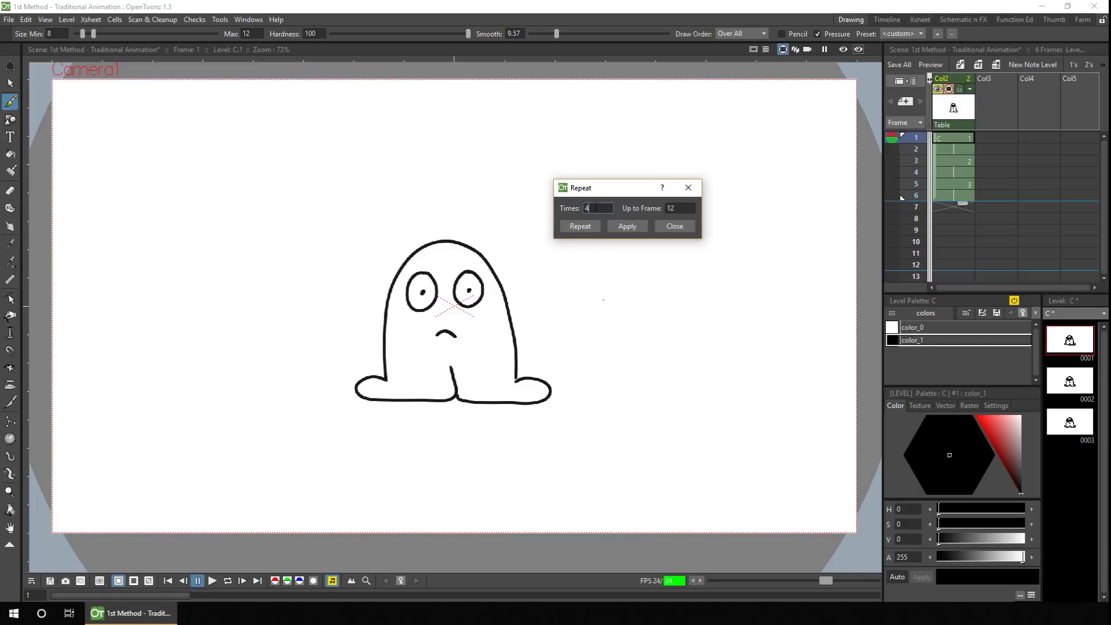
double_click(678, 212)
left_click(579, 226)
Move the playback end marker to frame 100
scroll(1101, 172, "down", 5)
left_click_drag(1101, 173, 1091, 279)
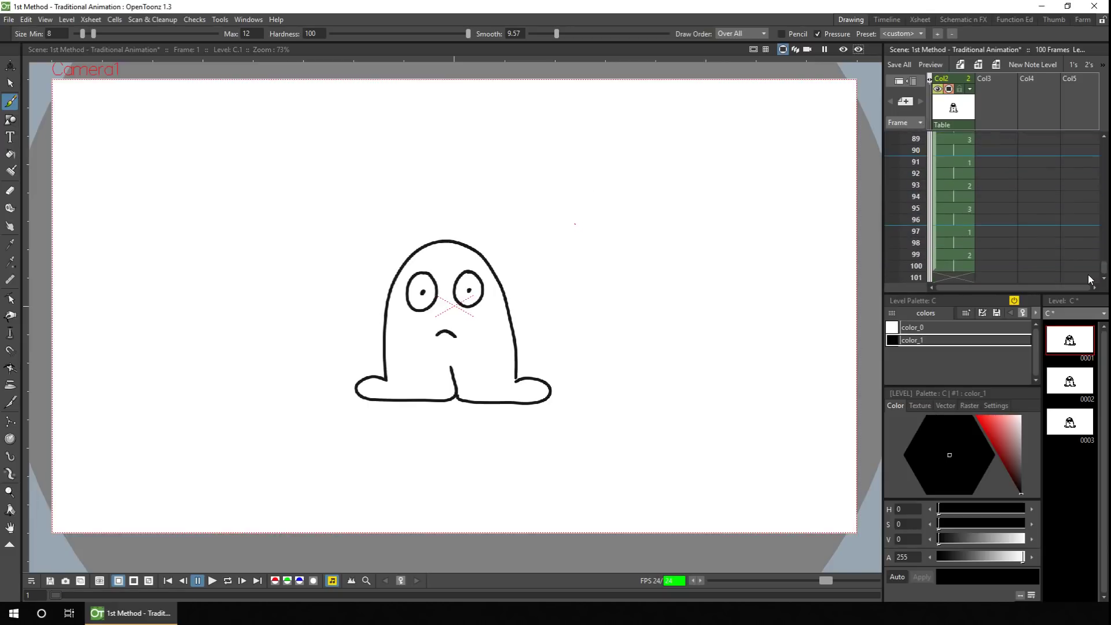
left_click(902, 269)
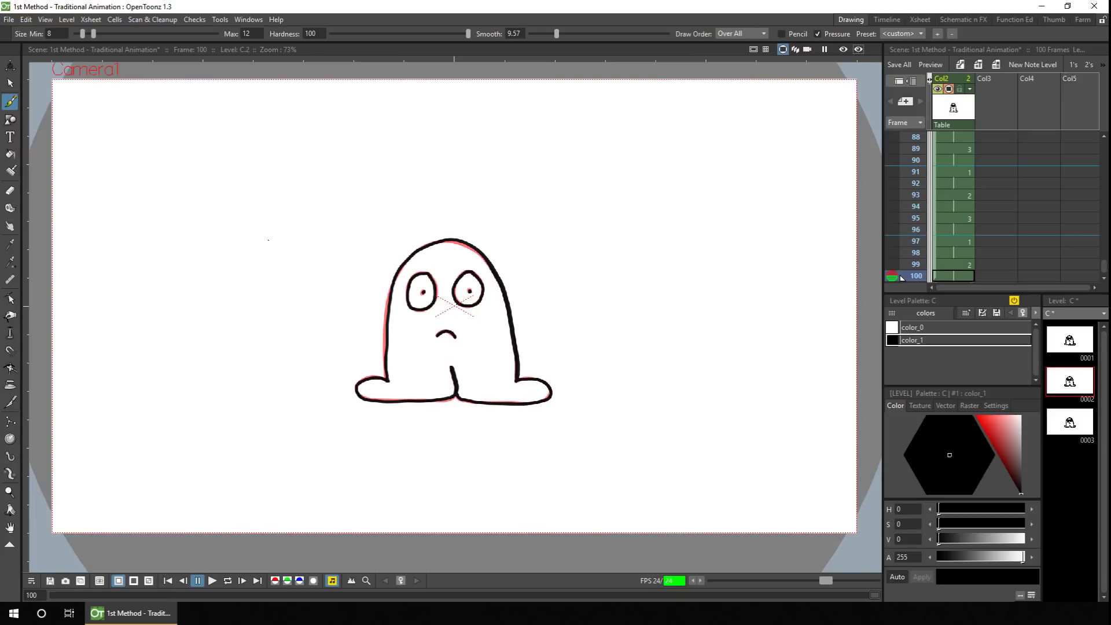
scroll(902, 278, "up", 20)
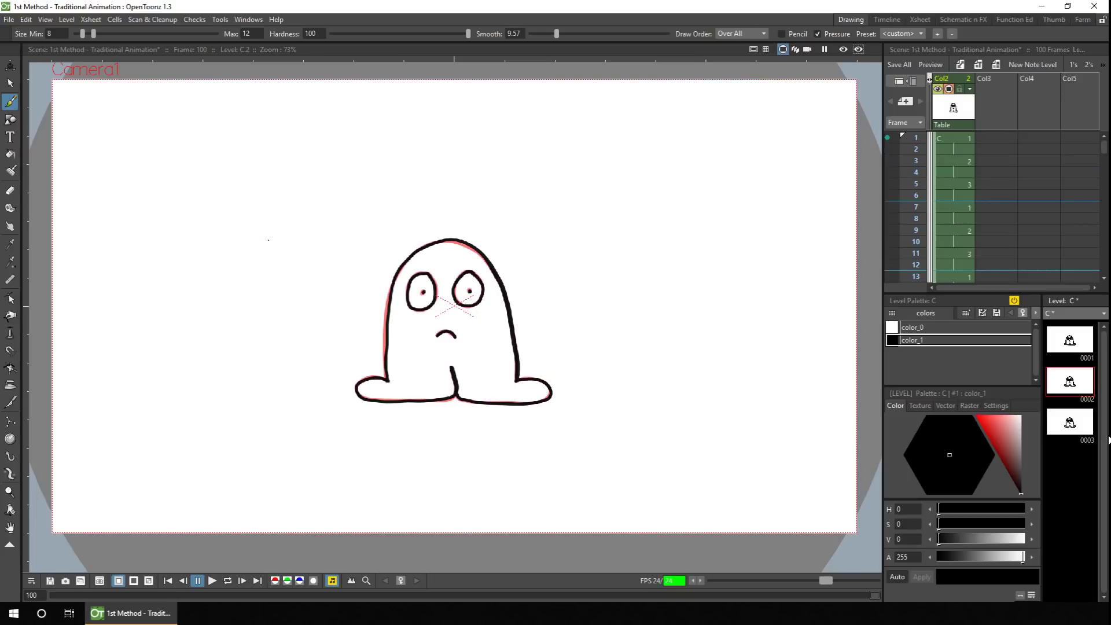
Erase the ghost's frown and create a Toonz Raster level D at frame 1 of the next empty column
left_click(954, 143)
key("a")
key("alt+n")
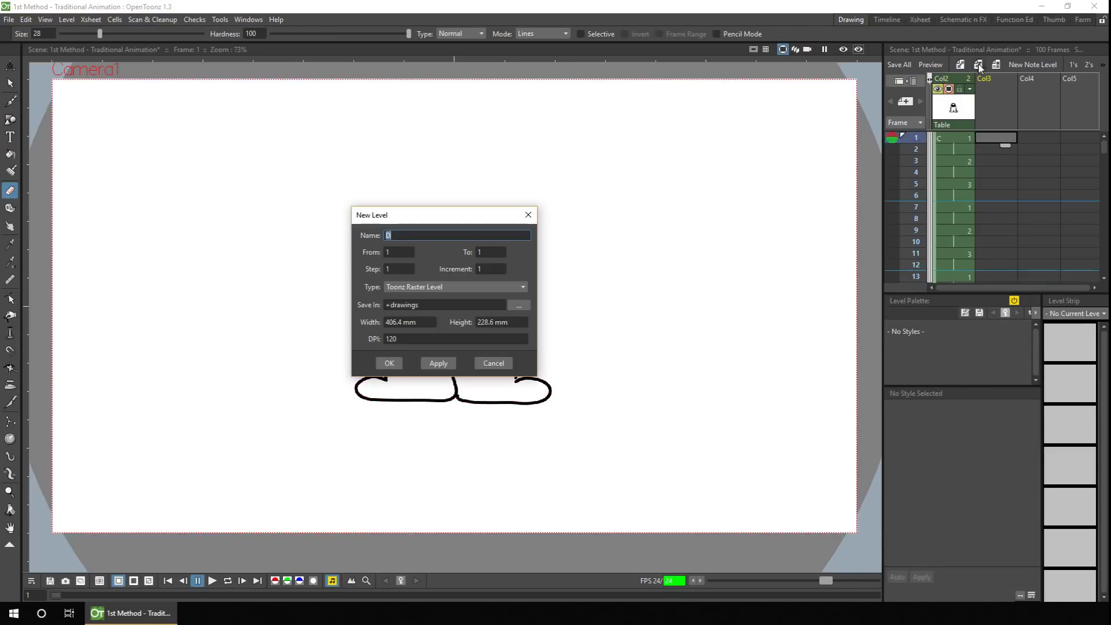
key("Return")
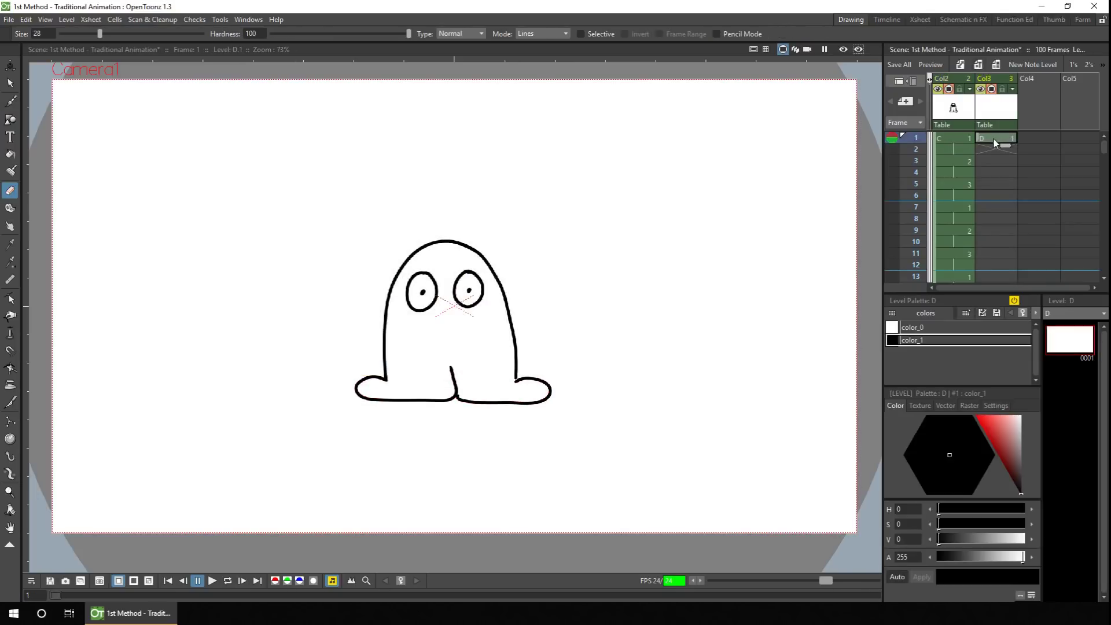
Draw the ghost's mouth frame by frame on level D, starting with a smile, and preview the animation from the first frame
key("b")
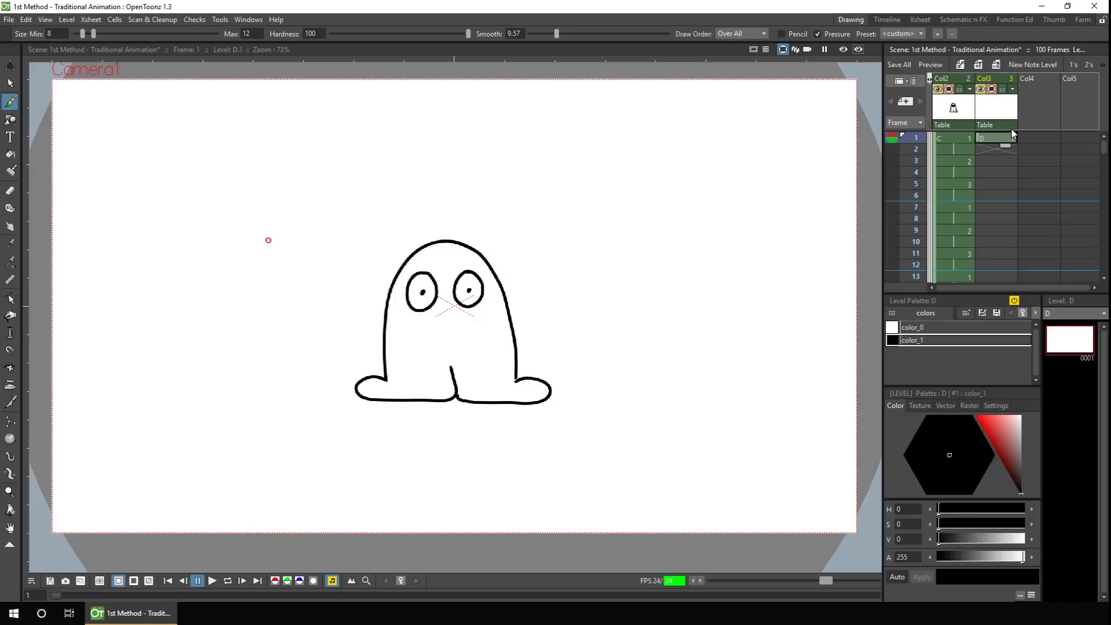
left_click_drag(432, 338, 469, 337)
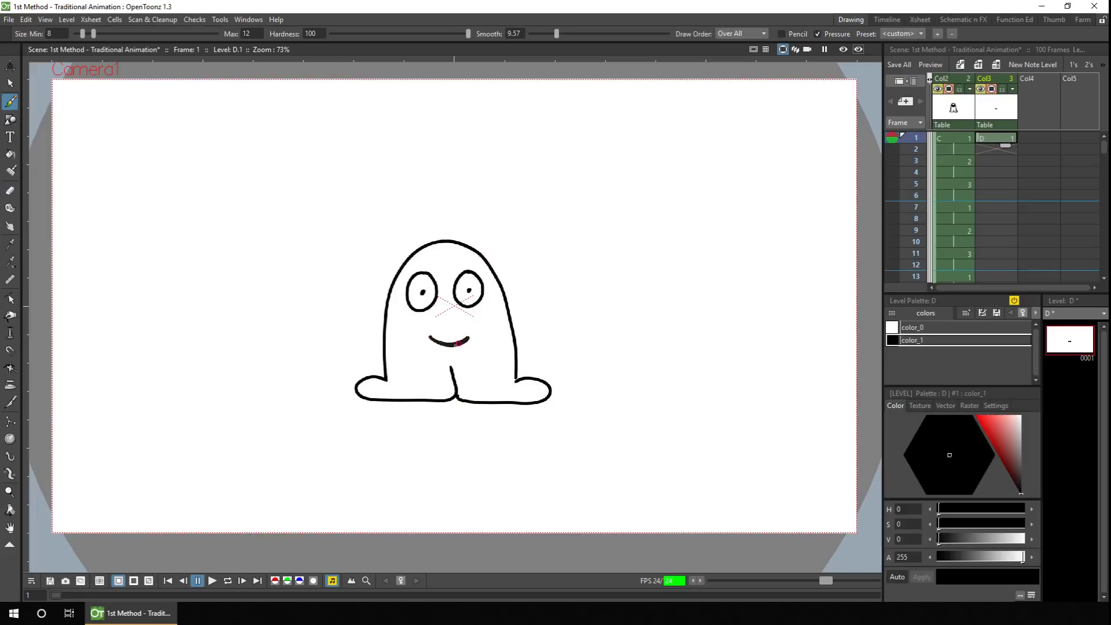
left_click(198, 581)
left_click(169, 581)
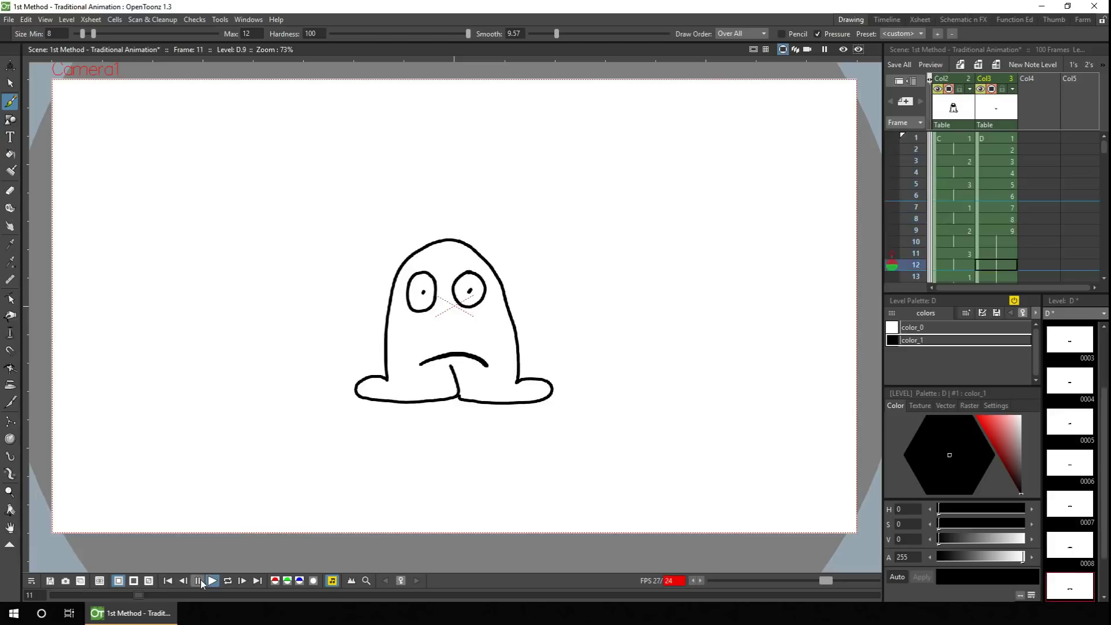
left_click(169, 583)
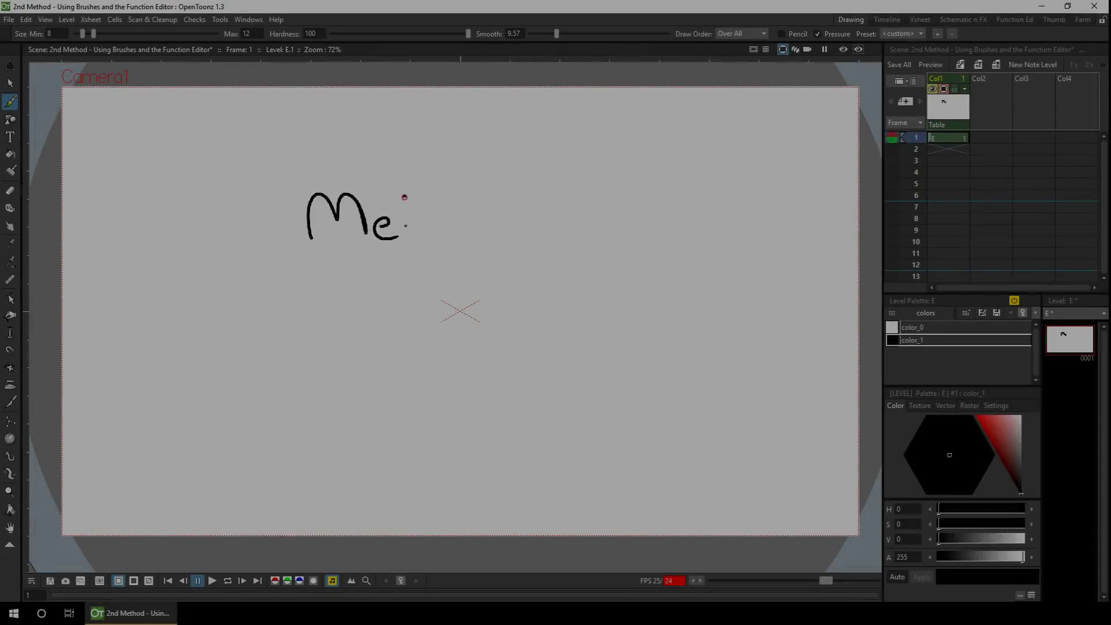
Handwrite the title "Method 2 Using Brushes and the Function Editor" in frame 1 of level E and reposition its second line
mouse_move(405, 198)
left_mouse_down()
mouse_move(573, 240)
mouse_move(223, 348)
mouse_move(422, 348)
mouse_move(562, 379)
mouse_move(274, 435)
mouse_move(459, 443)
mouse_move(669, 428)
left_mouse_up()
key("s")
left_click_drag(133, 296, 614, 373)
left_click_drag(405, 344, 487, 327)
Trace the handwritten title into frames 2 and 3 with the brush and save the scene
left_click(946, 149)
key("b")
mouse_move(308, 238)
left_mouse_down()
mouse_move(504, 238)
mouse_move(307, 333)
mouse_move(536, 341)
mouse_move(680, 324)
mouse_move(285, 421)
mouse_move(654, 425)
mouse_move(368, 231)
mouse_move(582, 242)
mouse_move(292, 335)
mouse_move(417, 324)
mouse_move(654, 335)
mouse_move(287, 418)
mouse_move(666, 416)
left_mouse_up()
key("period")
key("ctrl+s")
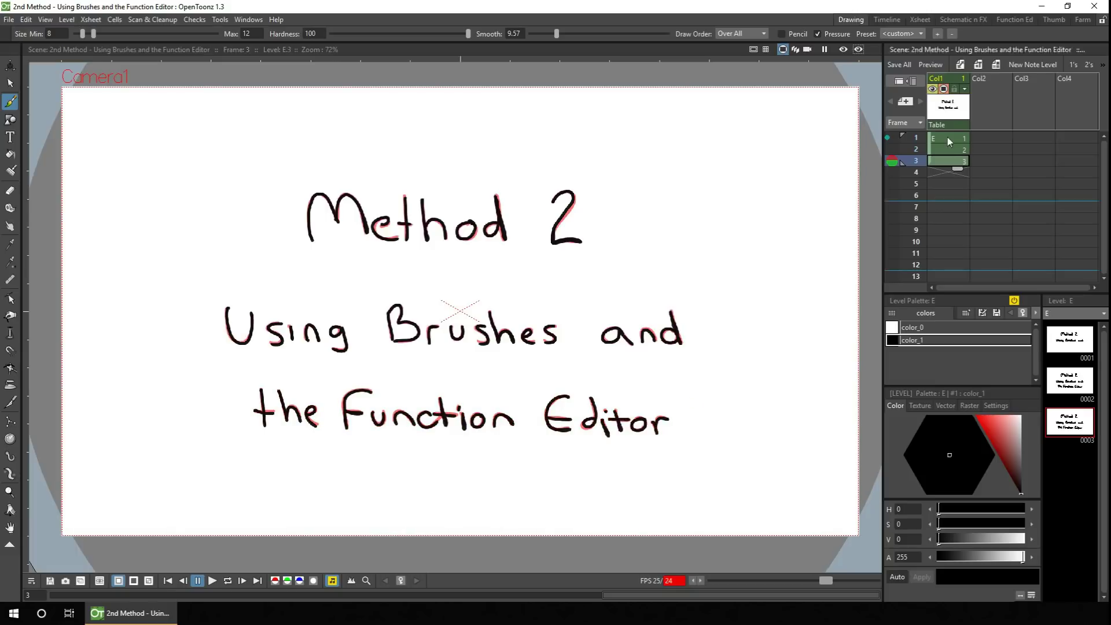
Set the three title drawings to 2's and preview them in a loop
key("2")
left_click(229, 580)
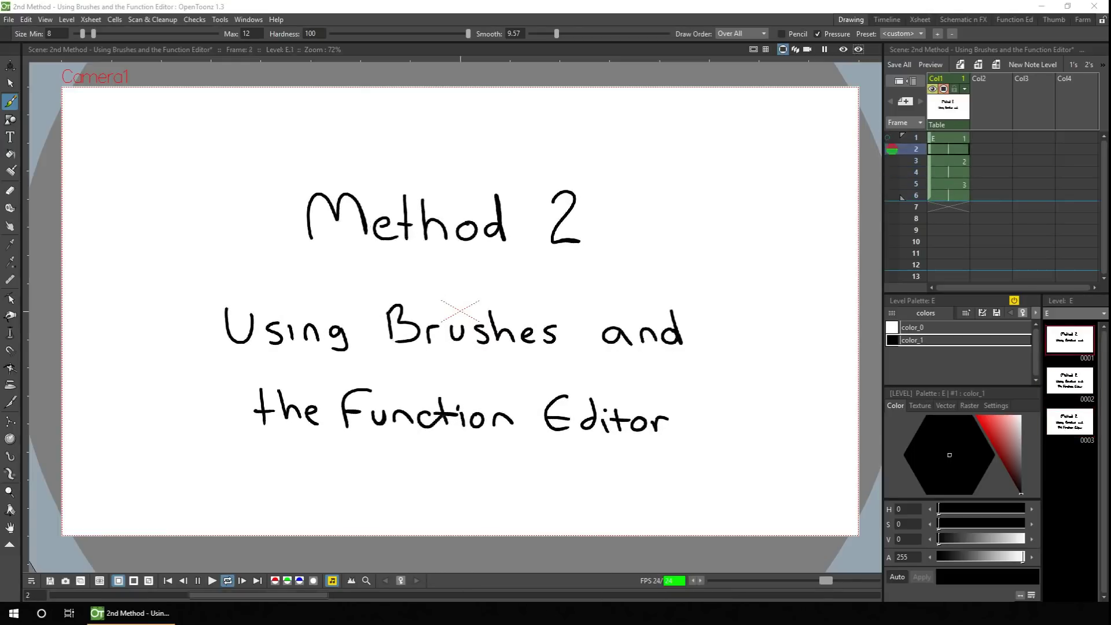
key("p")
Turn off the visibility of the title column and collapse it in the Xsheet
left_click(934, 90)
right_click(941, 94)
left_click(985, 243)
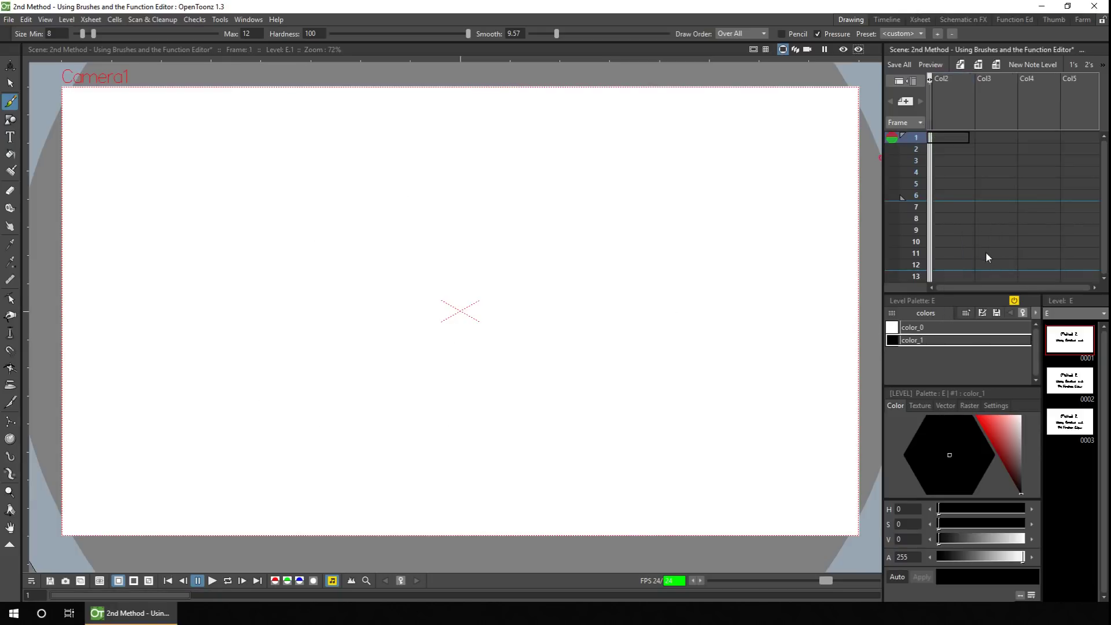
Create a vector level A at frame 1 and draw a smiling ghost on it with a black brush of size 2 to 3
left_click(961, 65)
left_click(389, 363)
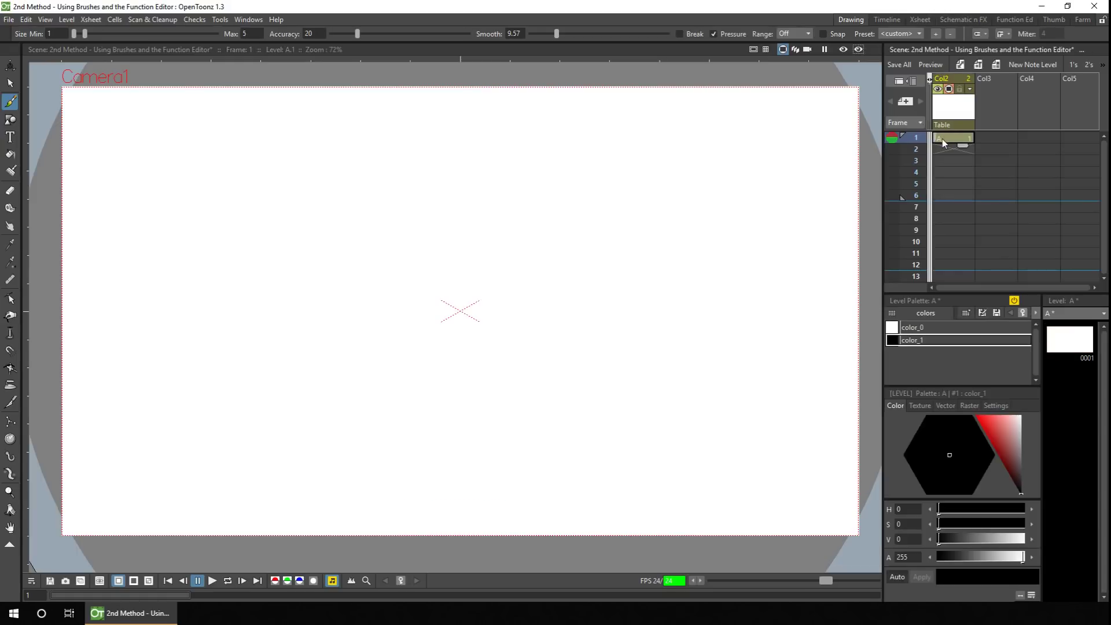
left_click(10, 103)
mouse_move(366, 366)
left_mouse_down()
mouse_move(505, 366)
mouse_move(435, 351)
mouse_move(506, 369)
left_mouse_up()
left_click_drag(409, 268, 405, 269)
mouse_move(460, 266)
left_mouse_down()
mouse_move(468, 291)
mouse_move(470, 275)
left_mouse_up()
mouse_move(457, 277)
left_mouse_down()
mouse_move(412, 286)
mouse_move(447, 317)
left_mouse_up()
key("ctrl+s")
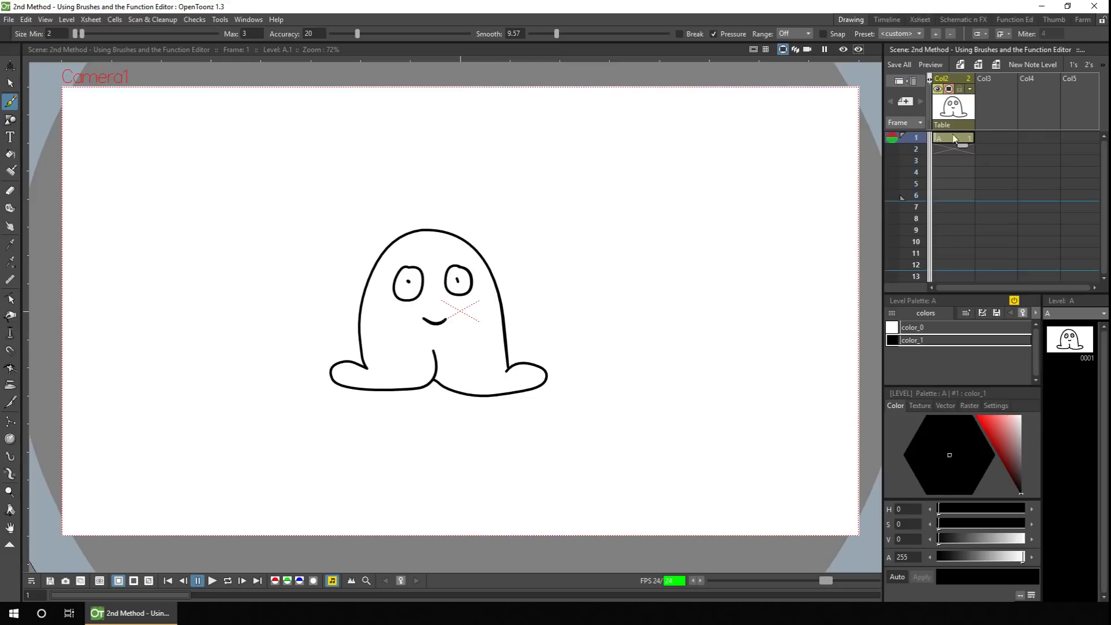
Clone the ghost level A as a new level named A2
left_click_drag(954, 144, 954, 233)
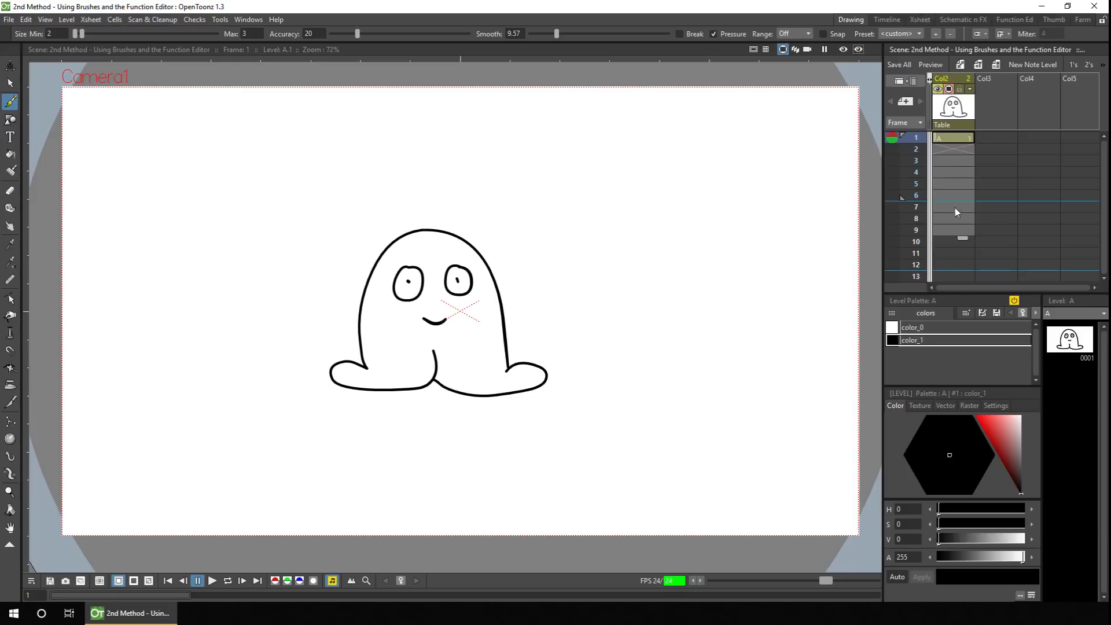
left_click(115, 19)
left_click(136, 348)
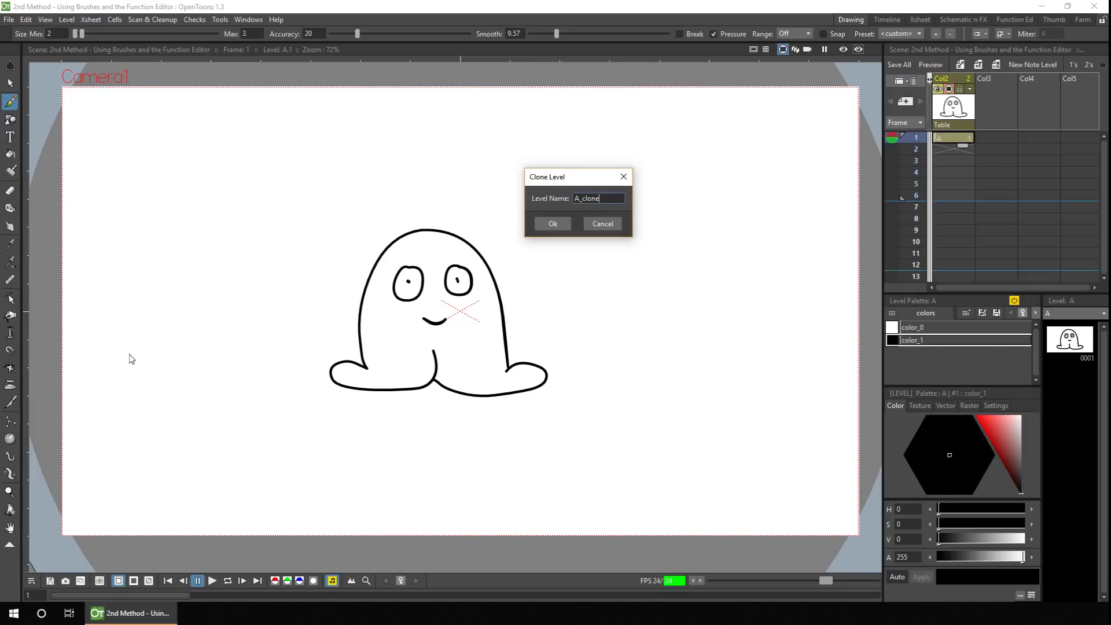
key("BackSpace")
key("BackSpace")
key("BackSpace")
key("BackSpace")
key("BackSpace")
key("BackSpace")
left_click(553, 223)
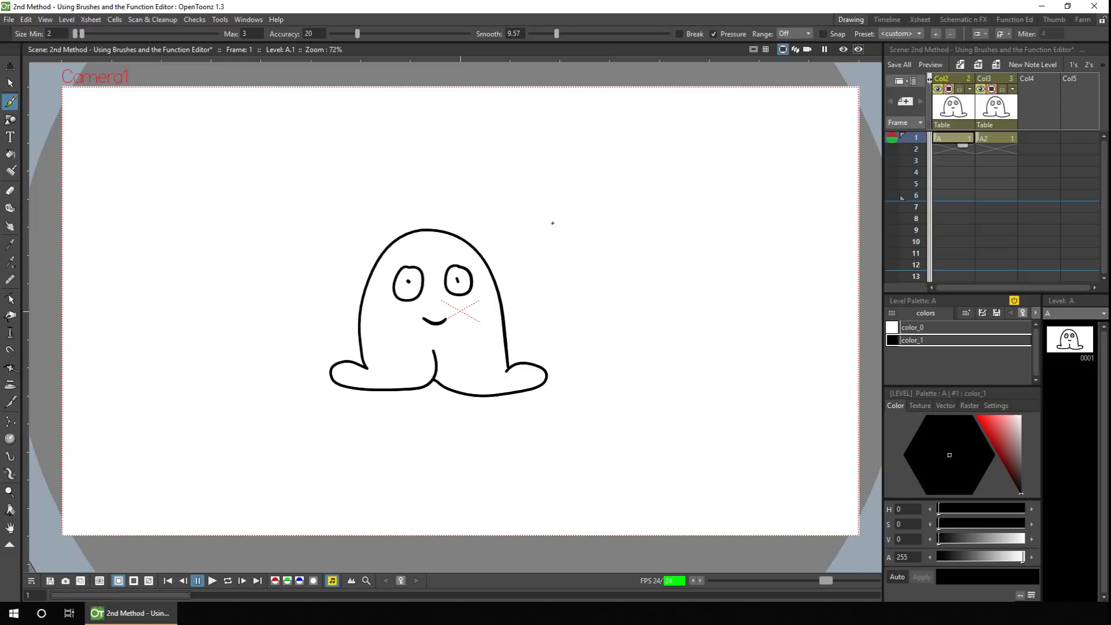
left_click(991, 138)
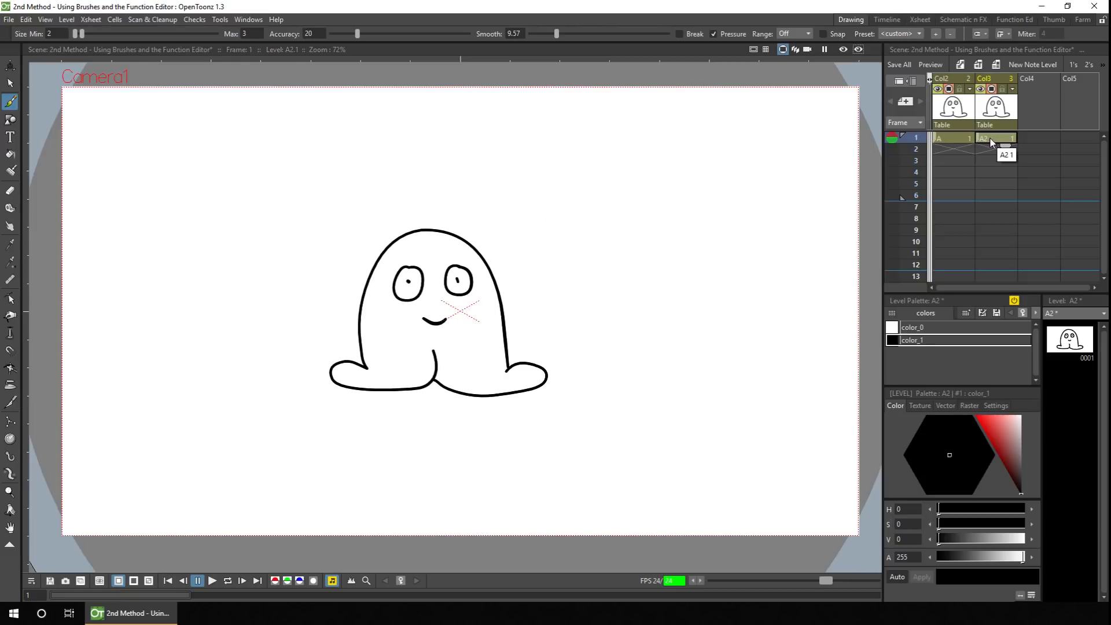
Clone level A once more as a new level named A3
left_click(955, 138)
left_click(114, 23)
left_click(150, 293)
key("BackSpace")
key("BackSpace")
key("BackSpace")
key("BackSpace")
key("BackSpace")
left_click(553, 223)
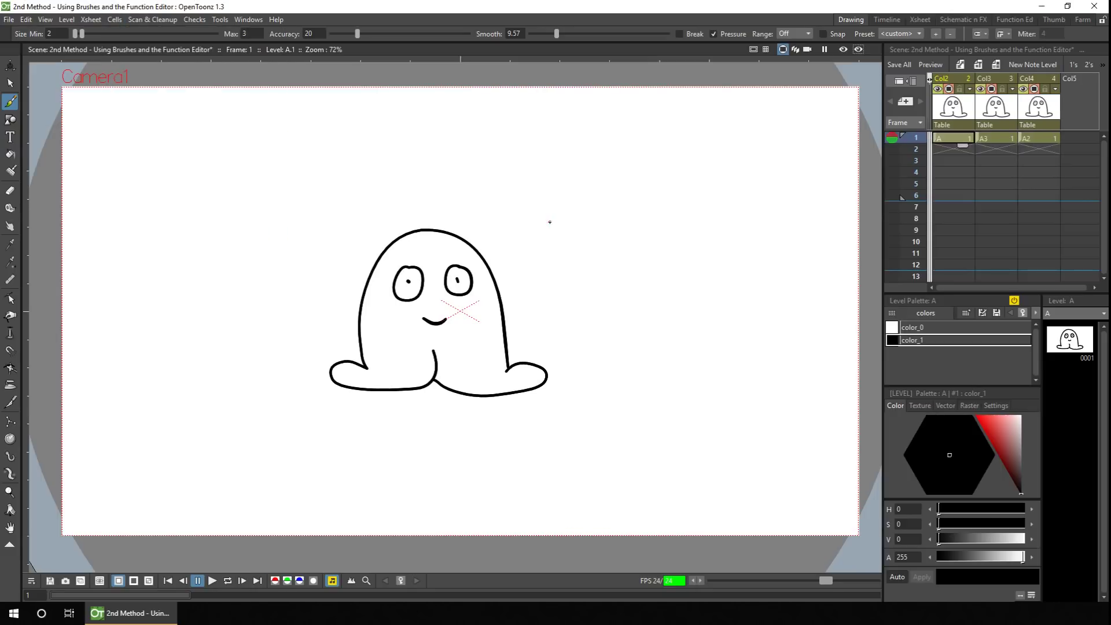
Extend the three ghost levels to frame 12 and reorder the columns so that A2 comes before A3
left_click_drag(1049, 151, 1053, 273)
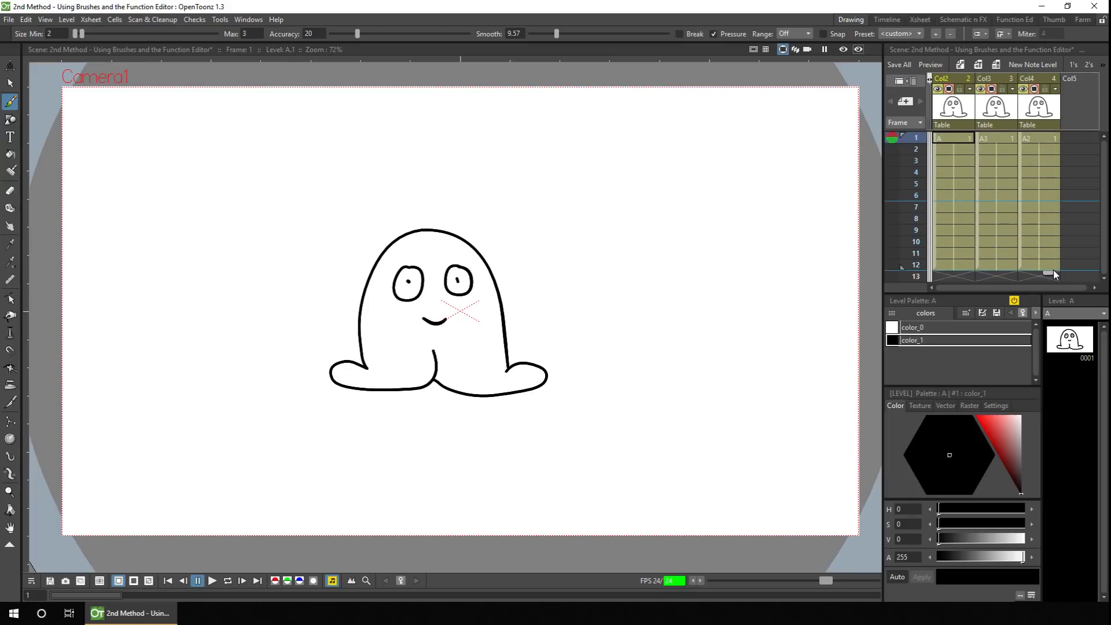
key("ctrl+s")
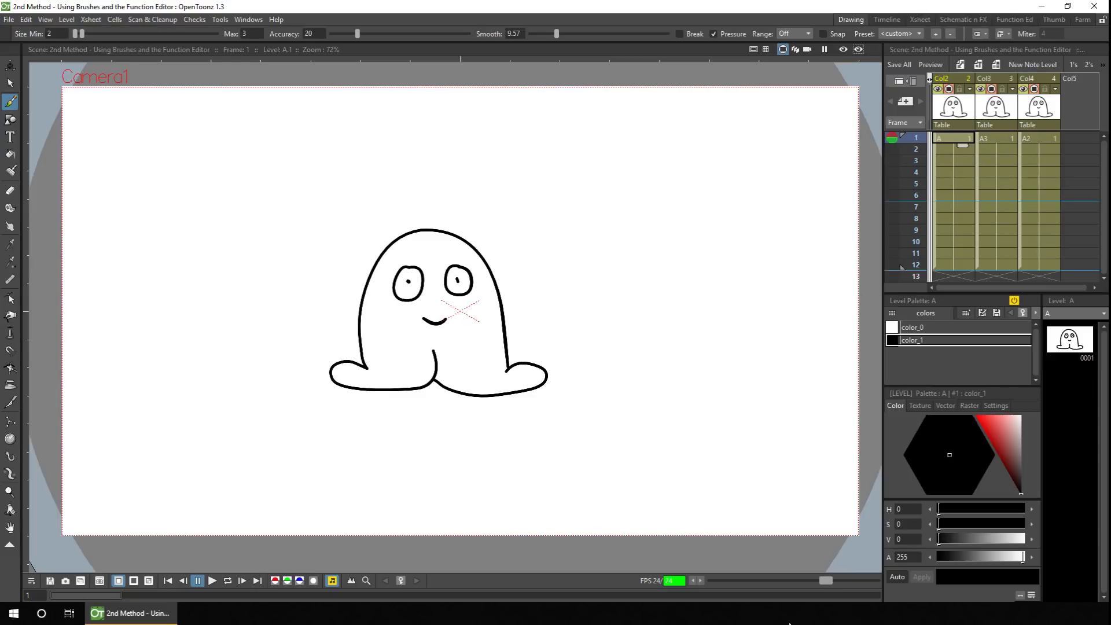
left_click_drag(1039, 138, 996, 138)
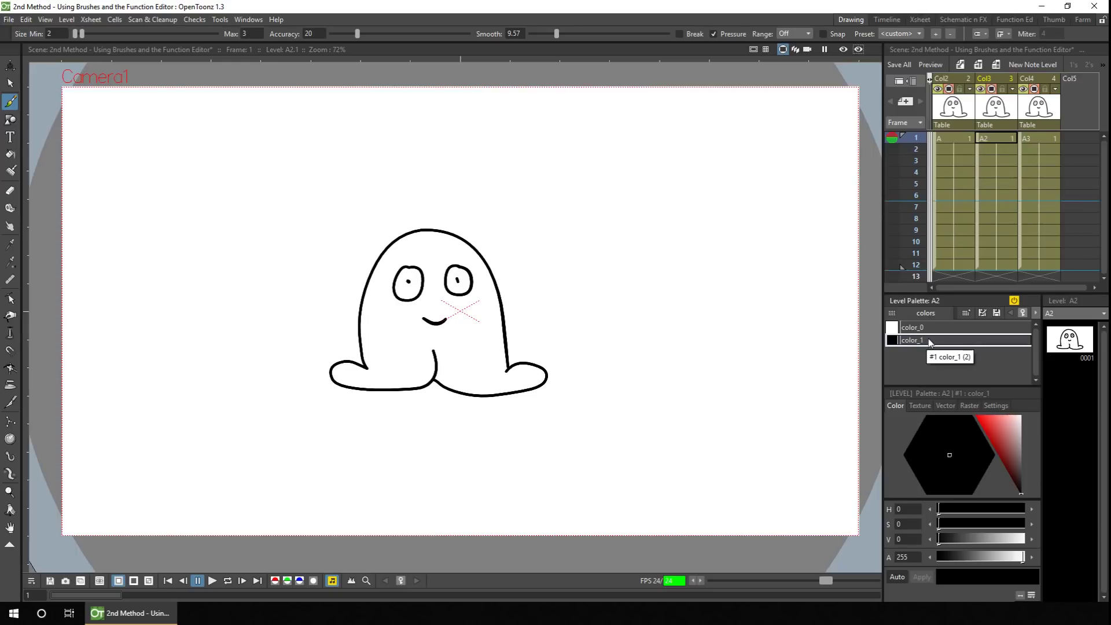
Show only level A2 and apply a wavy vector brush style to its color_1
left_click(947, 407)
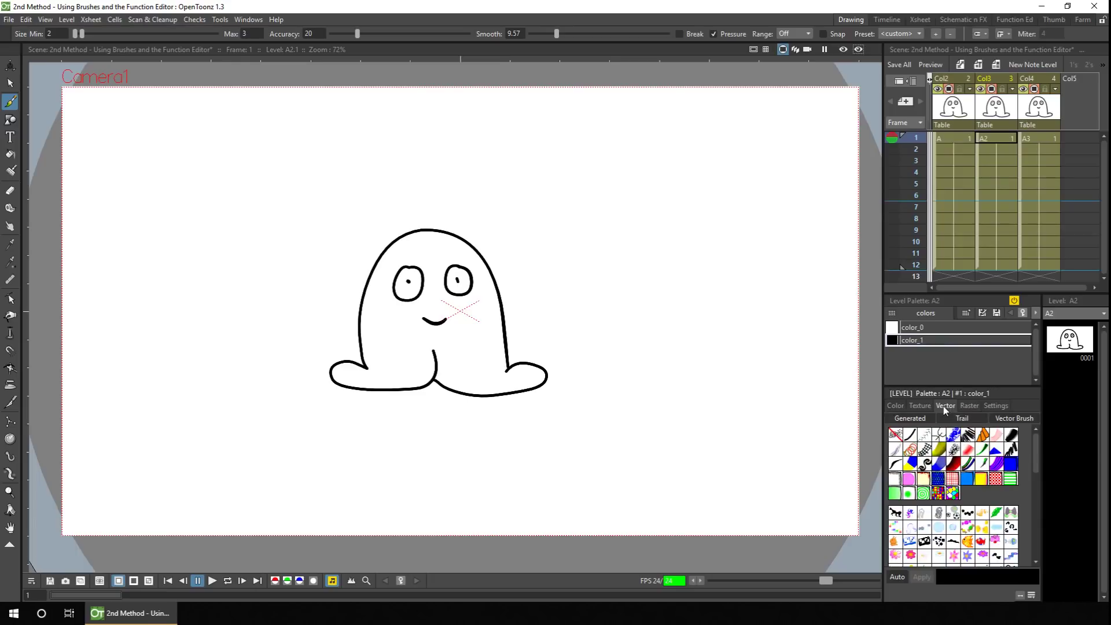
left_click(950, 90)
left_click(1038, 92)
left_click(998, 139)
left_click_drag(1037, 457, 1040, 530)
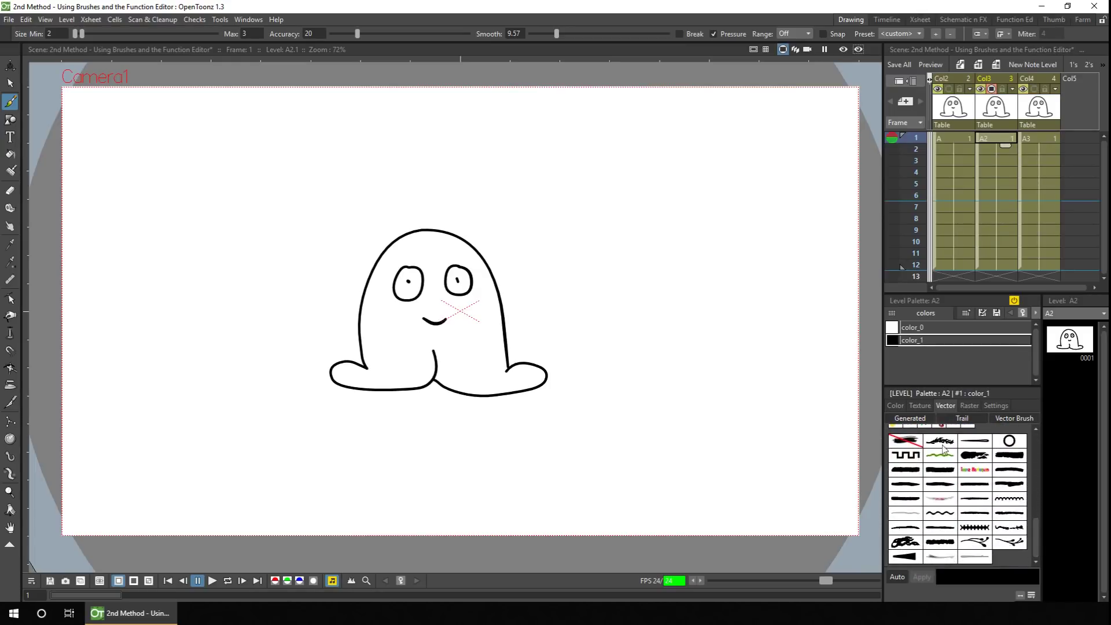
left_click(906, 441)
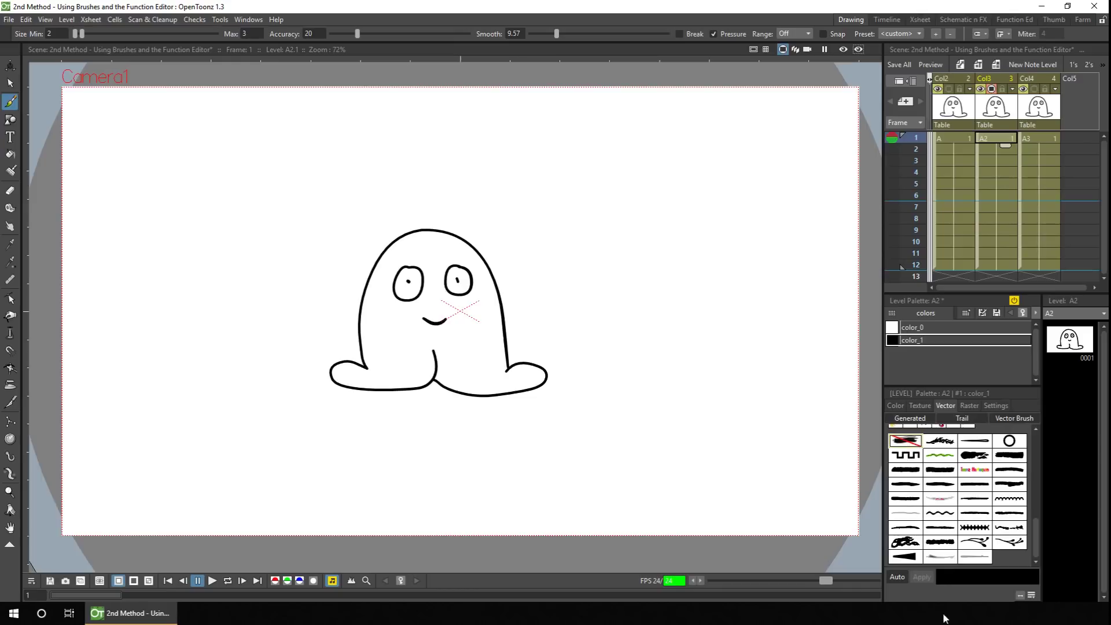
left_click(939, 514)
Show only level A3 and apply a thick, rough-edged vector brush style to its color_1
left_click(1039, 138)
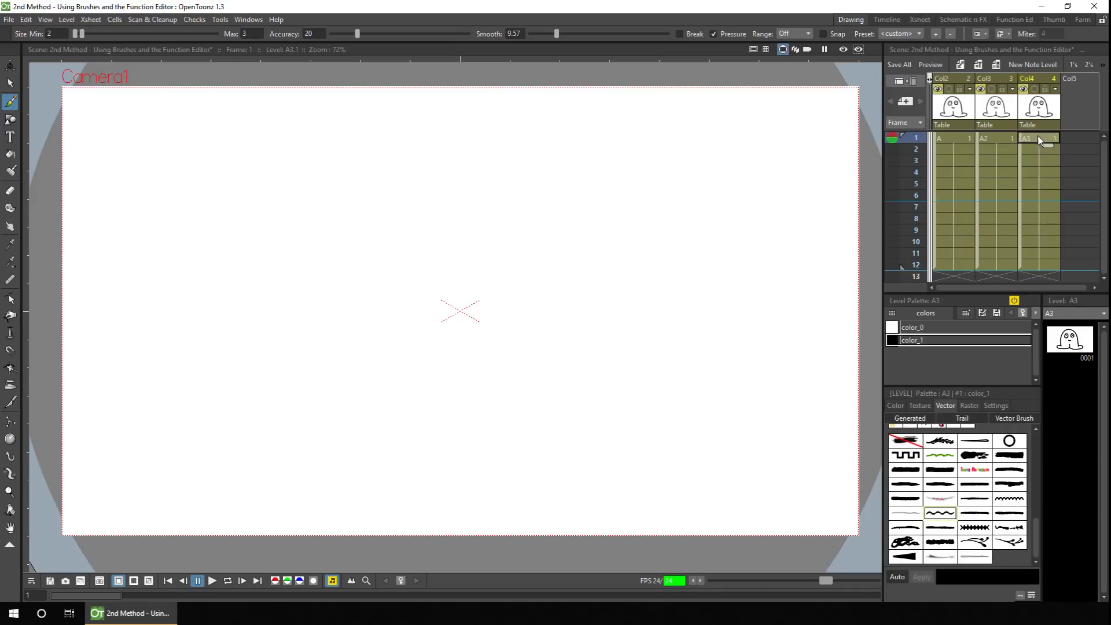
left_click(1035, 88)
left_click(1035, 88)
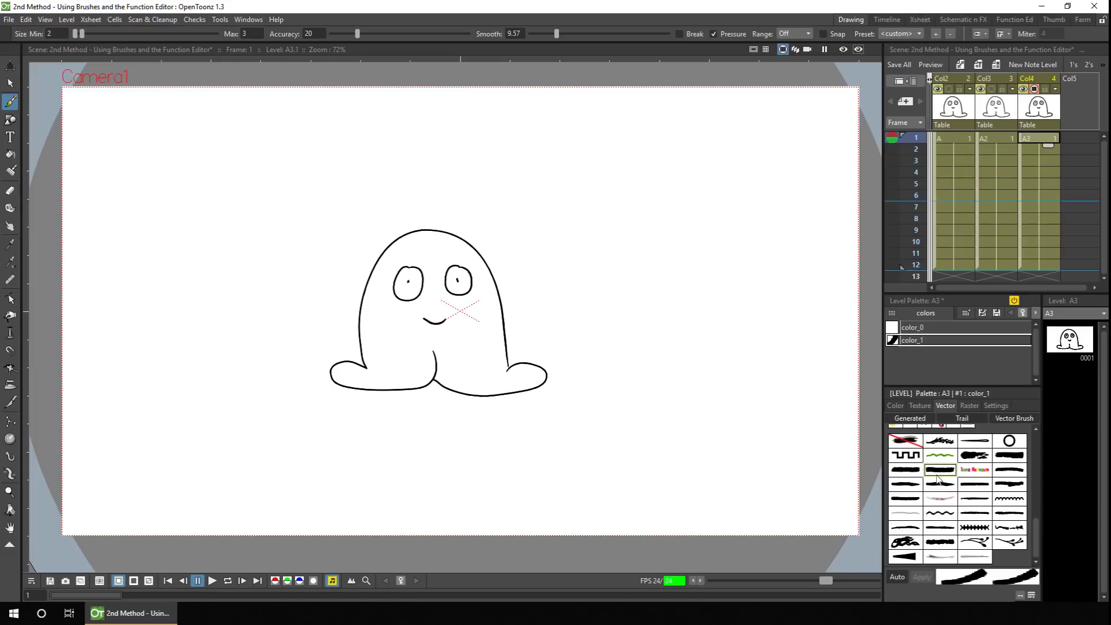
Make the ghost columns A, A2 and A3 visible together again
left_click(949, 89)
left_click(997, 139)
left_click(992, 89)
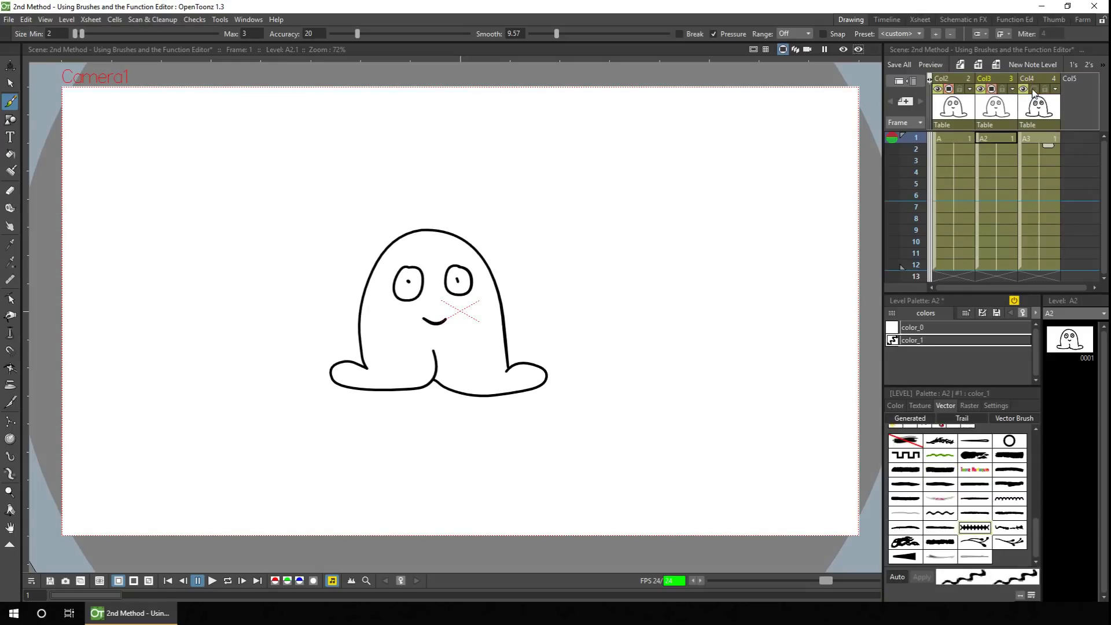
left_click(949, 89)
Delete surplus cells so that A, A2 and A3 alternate for two frames each, in that order, through frame 12
left_click_drag(1005, 155, 1000, 218)
key("Delete")
left_click(1041, 207)
scroll(1060, 217, "down", 1)
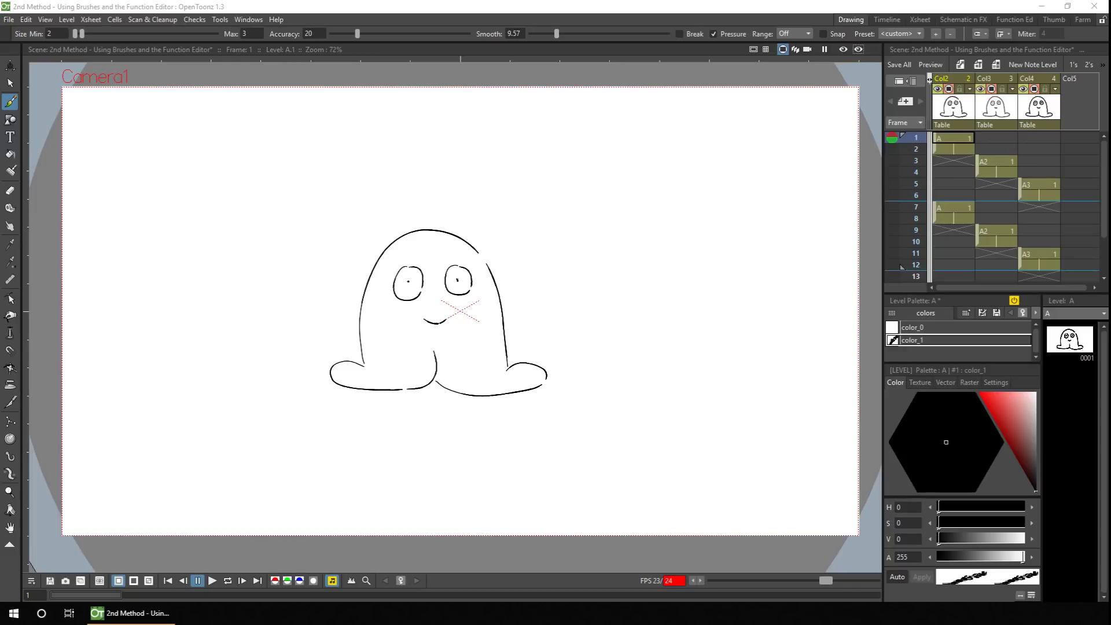
left_click(947, 277)
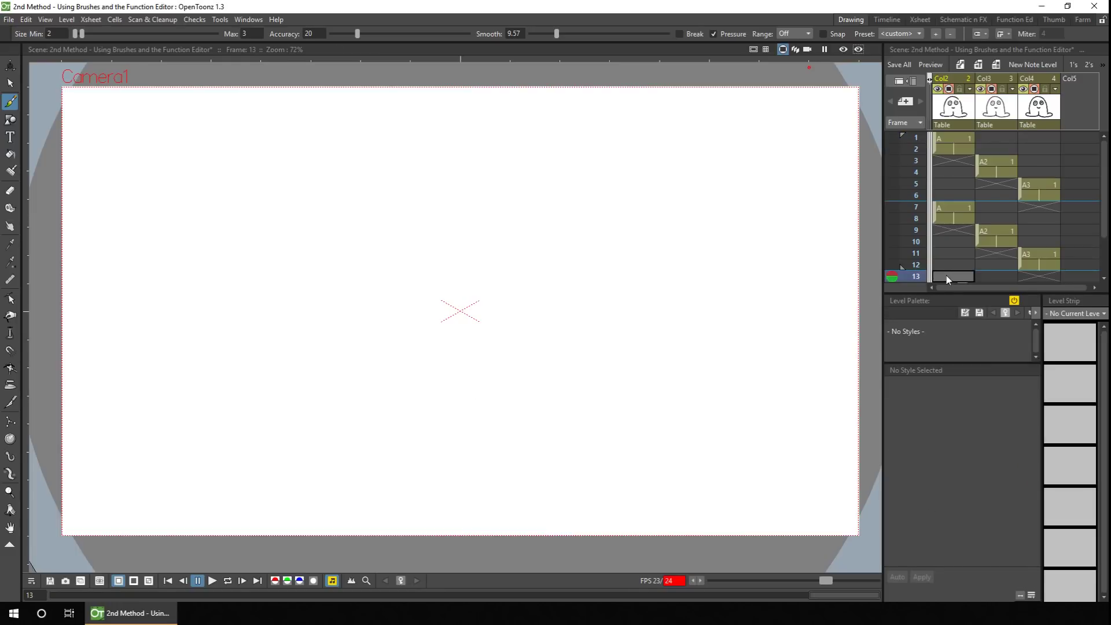
Delete the repeated cells from frame 7 onward and move the A2 and A3 exposures to start at frame 1
left_click_drag(945, 276, 1043, 207)
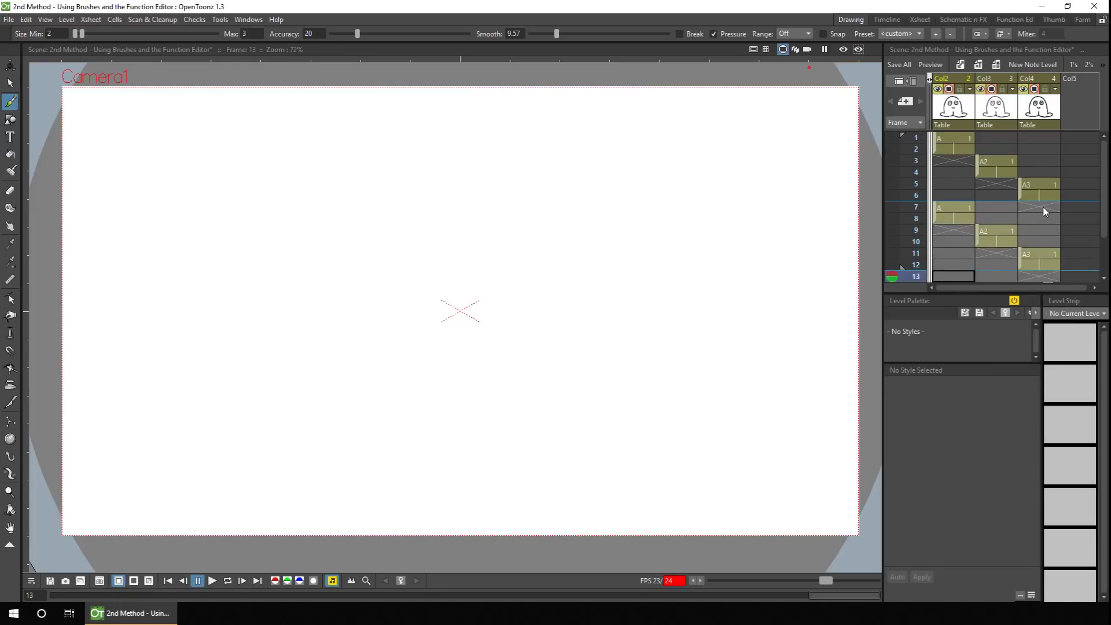
key("Delete")
left_click_drag(977, 161, 978, 139)
left_click_drag(1023, 186, 1024, 139)
Extend the exposures of A, A2 and A3 together through frame 6
left_click(1042, 150)
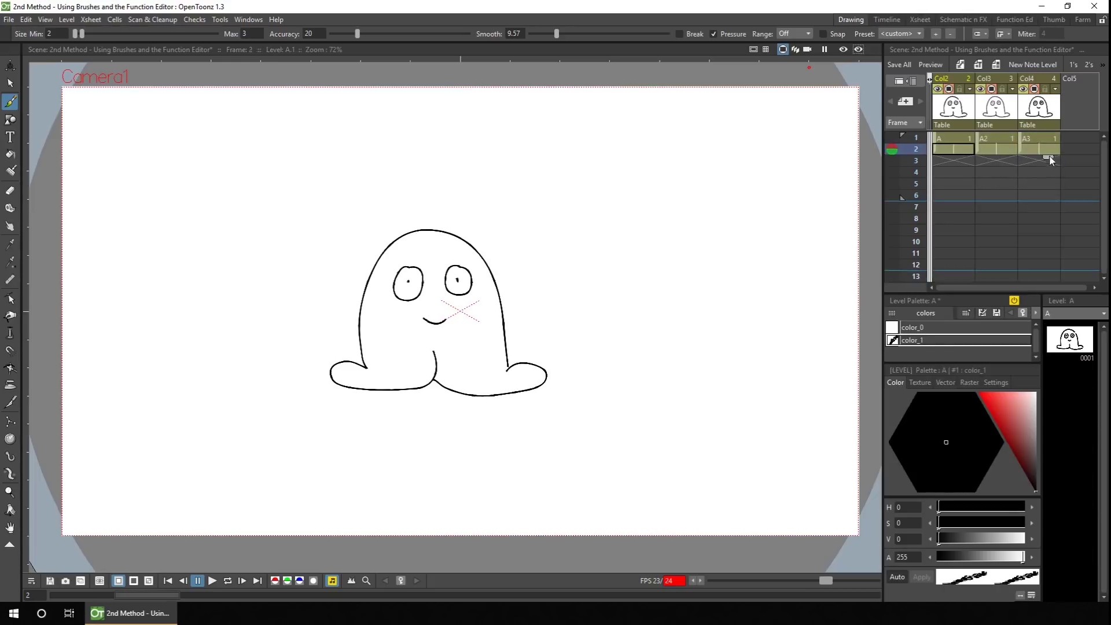
left_click(1051, 164)
left_click(956, 150)
left_click(1047, 148, "shift")
left_click_drag(1048, 158, 1051, 206)
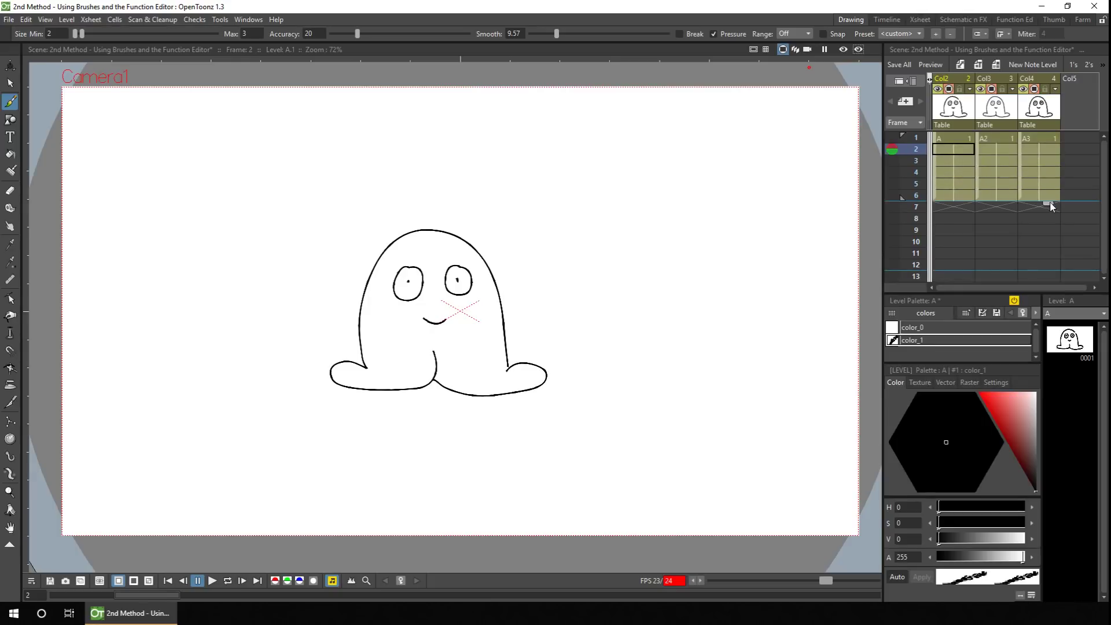
Create a Toonz Vector Level named B in Col5 and draw a rectangle slightly larger than the camera frame
left_click(1071, 138)
left_click(959, 64)
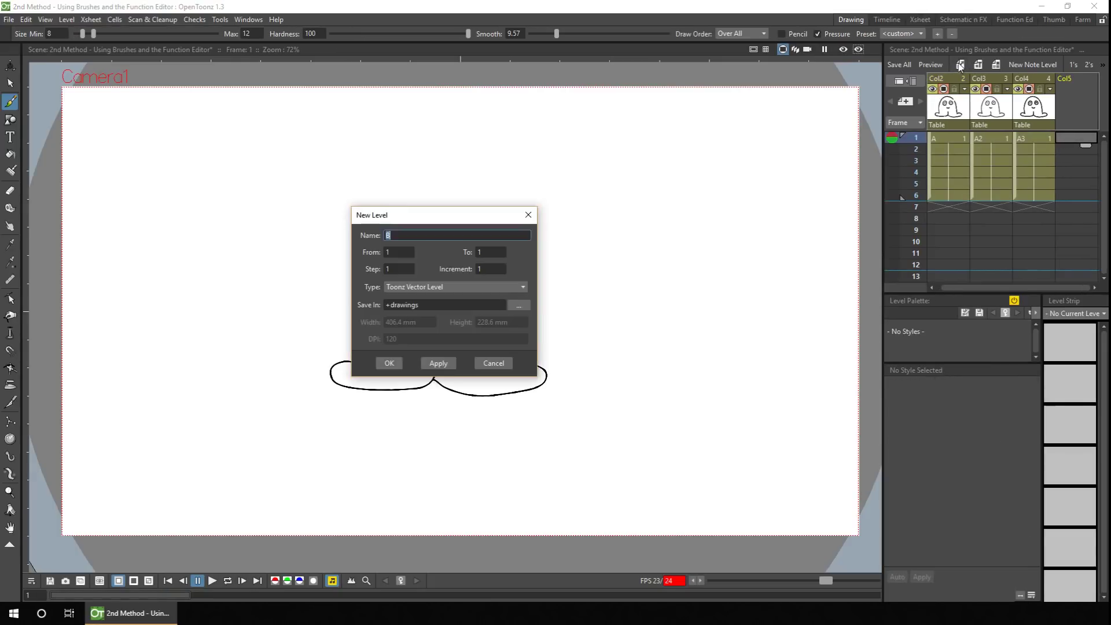
left_click(386, 362)
key("g")
mouse_move(56, 81)
left_mouse_down()
mouse_move(276, 285)
mouse_move(865, 540)
left_mouse_up()
Add a grey style with V 61 to level B's palette and fill the rectangle with it
key("f")
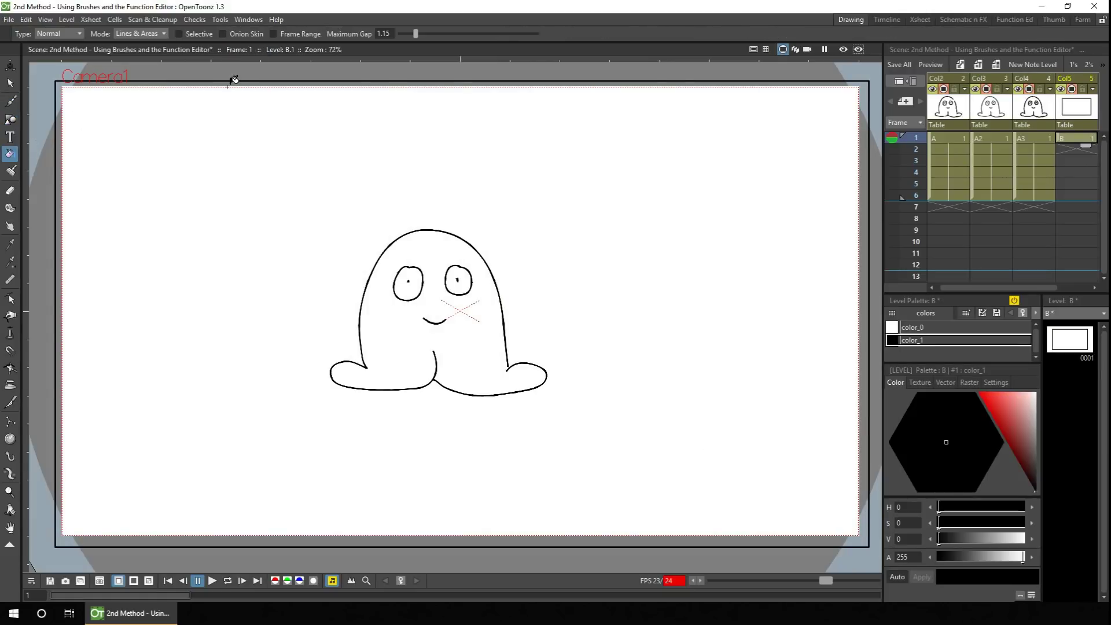
right_click(964, 340)
left_click(987, 395)
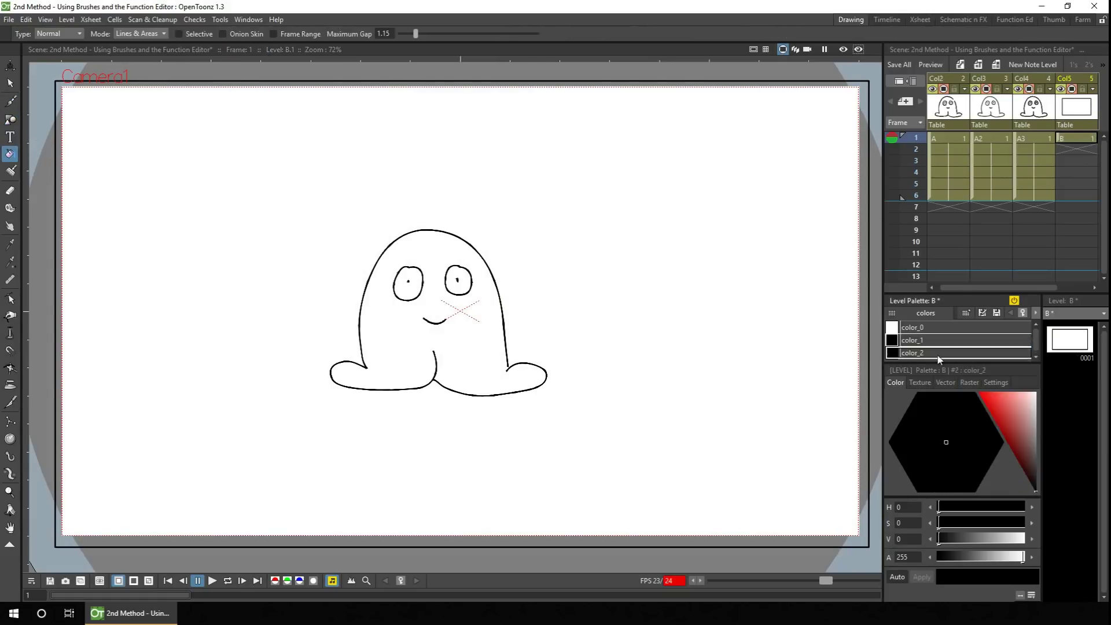
left_click(163, 218)
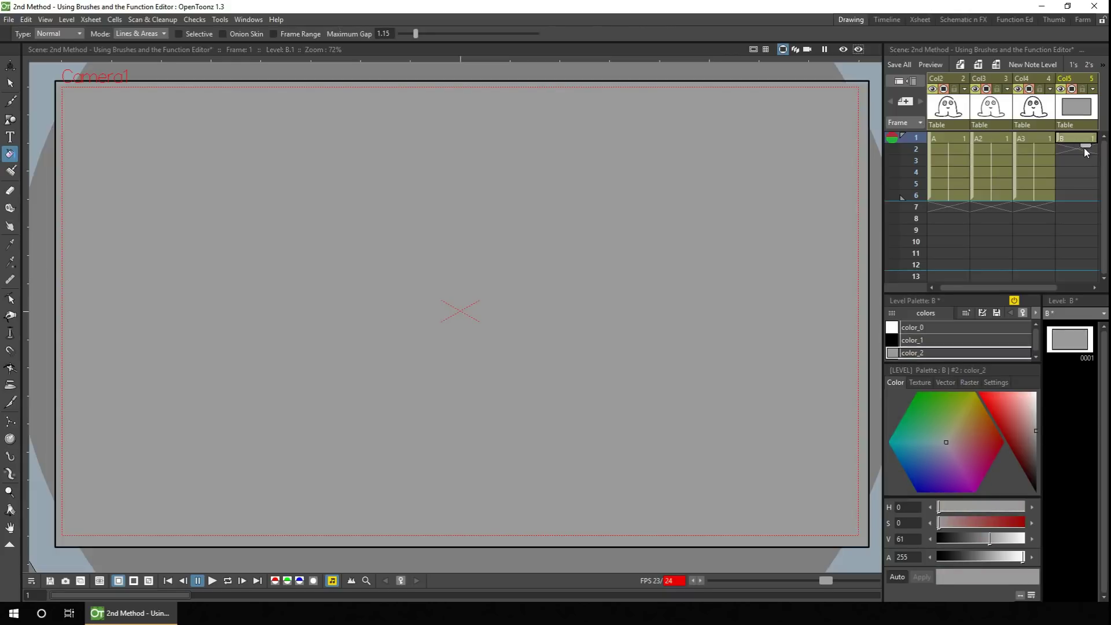
Move column B, extended through frame 6, behind the ghost columns and save the scene
left_click_drag(1070, 78, 956, 84)
key("ctrl+s")
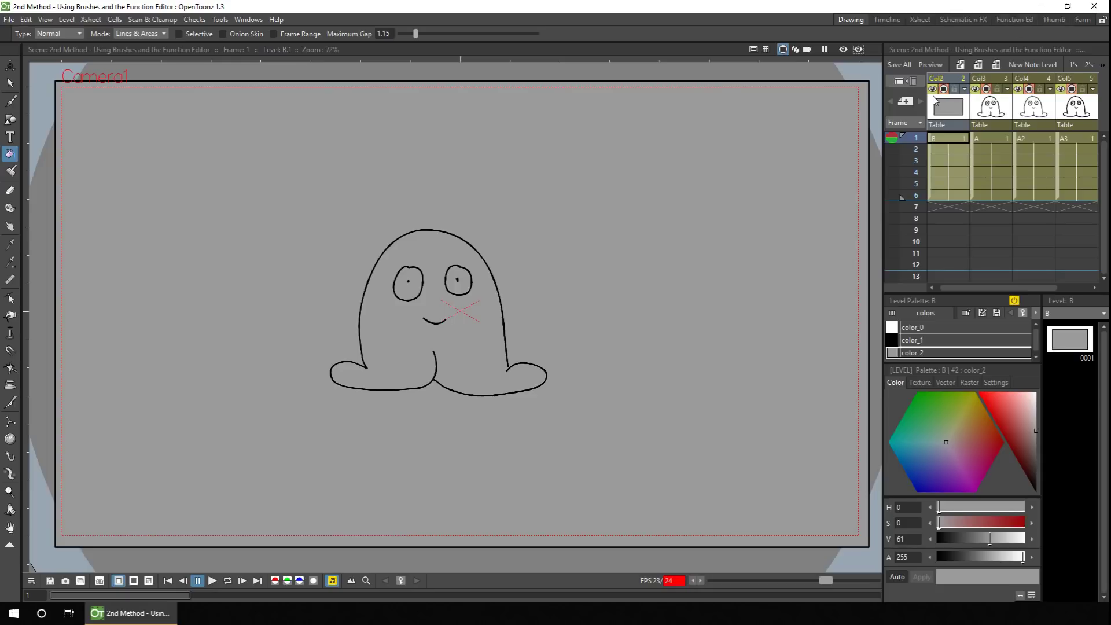
Switch to the Function Editor workspace, widen the editor and expand Col3's animation channels
left_click(1015, 19)
left_click_drag(869, 296, 835, 296)
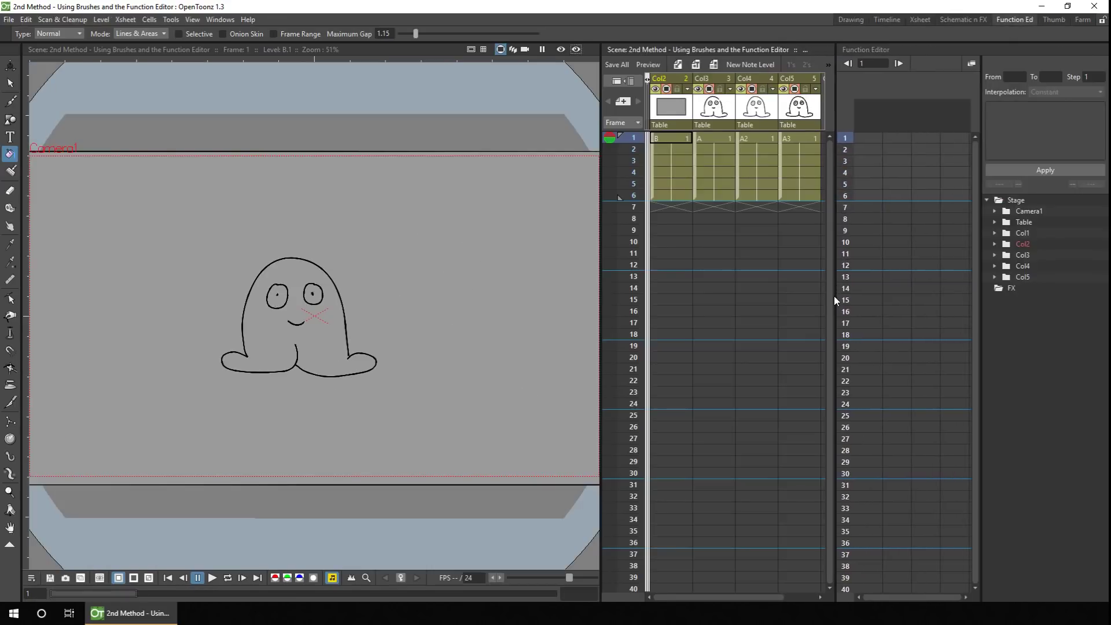
left_click(220, 20)
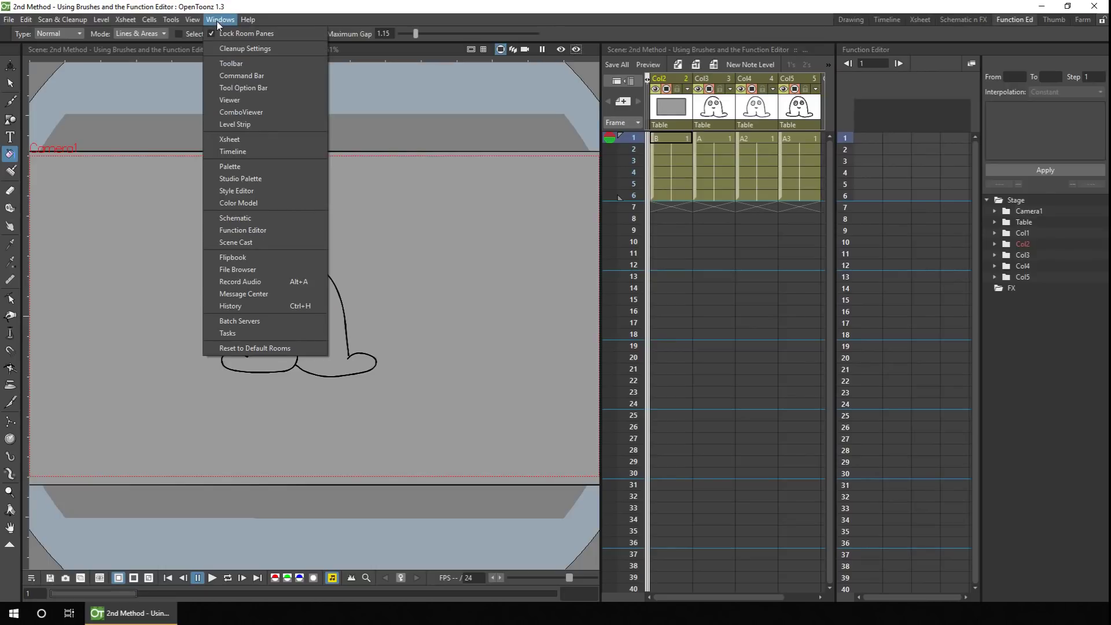
left_click(265, 231)
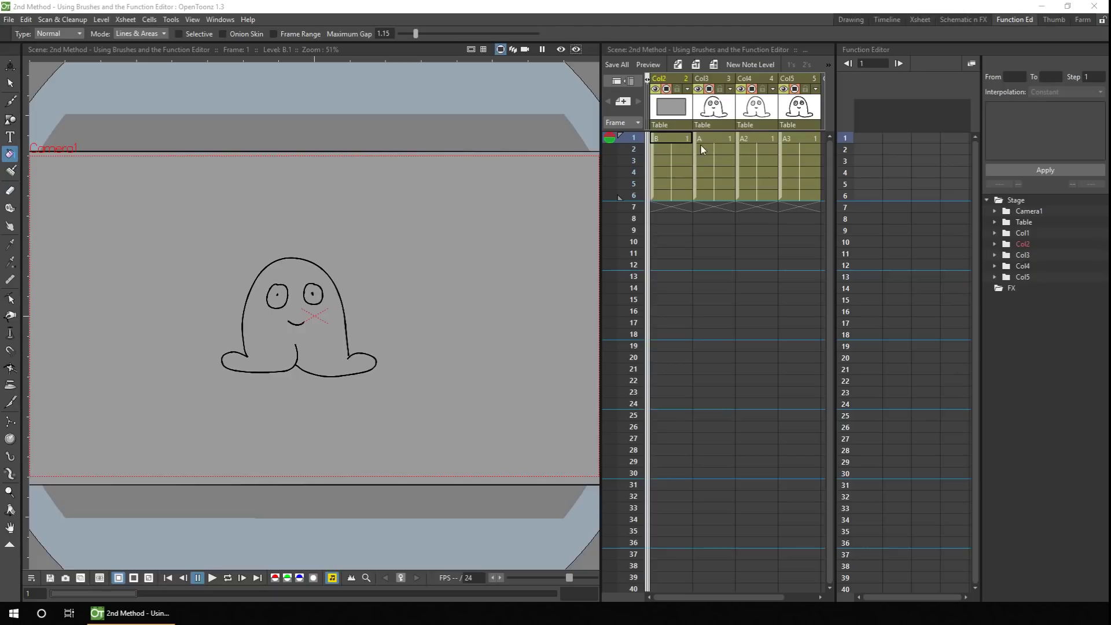
left_click(996, 255)
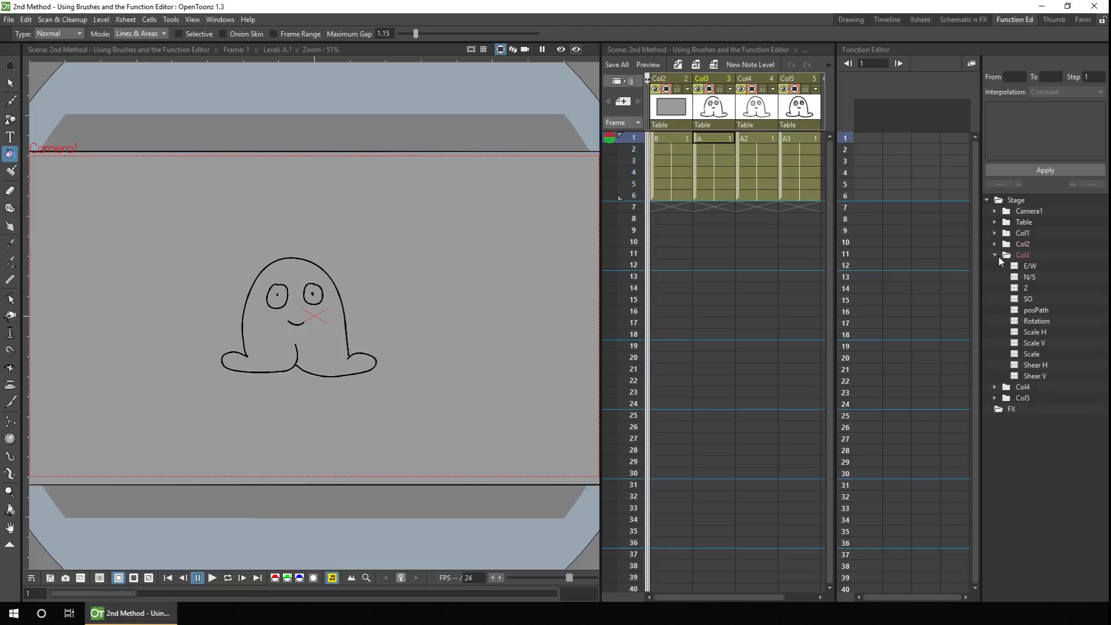
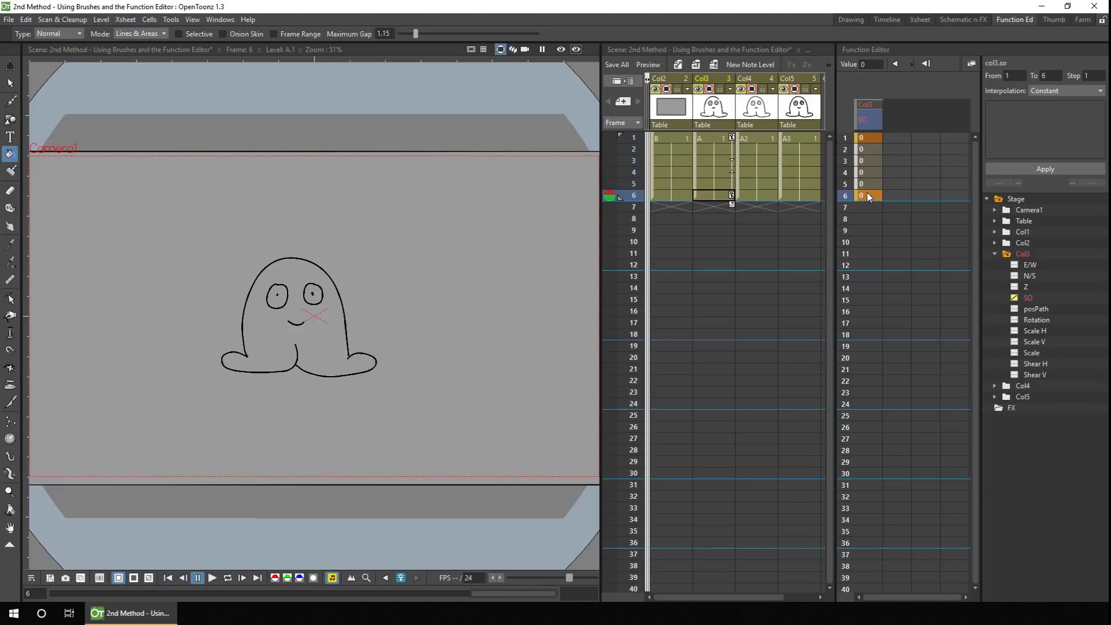
Change the Col3 SO interpolation between frames 1 and 6 to Expression and apply -(frame%3)
left_click(866, 160)
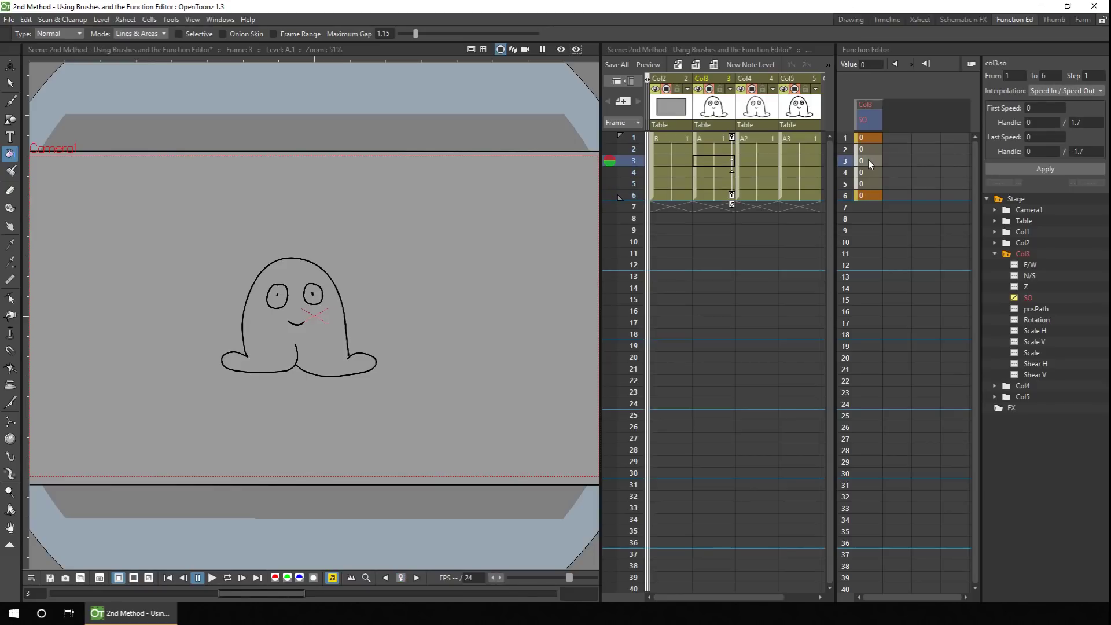
left_click(1051, 91)
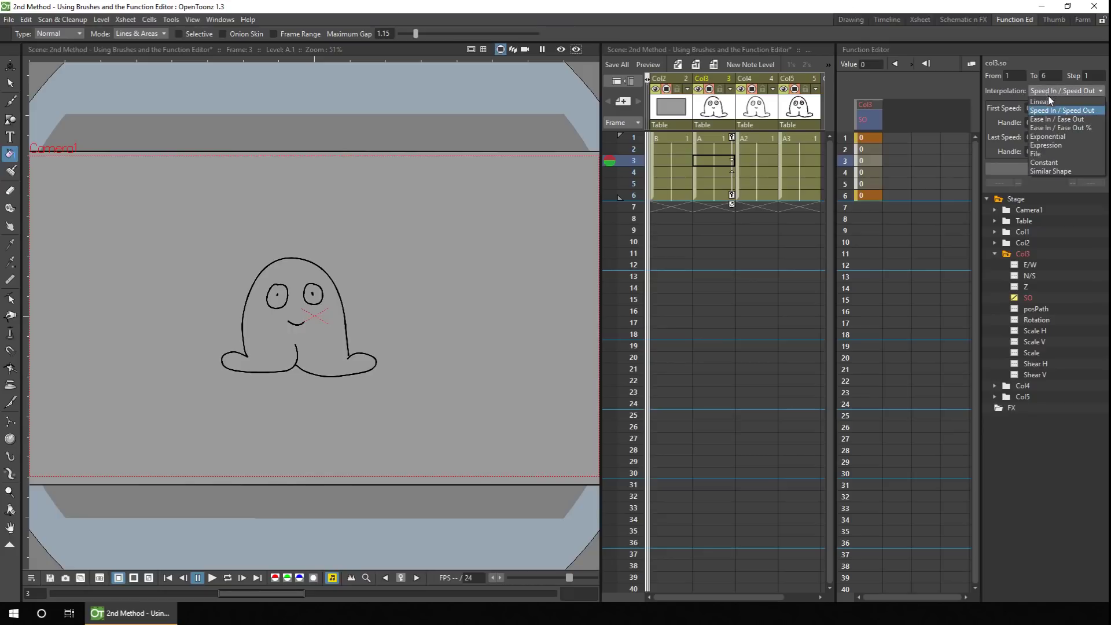
left_click(1055, 145)
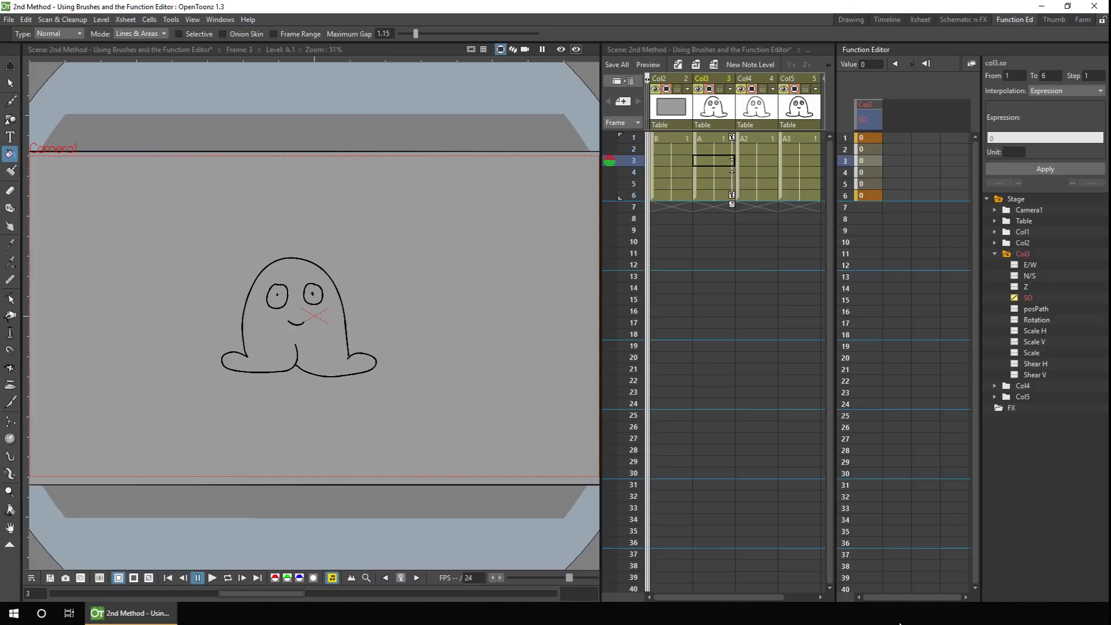
left_click(1003, 138)
key("BackSpace")
type("-(frame%3")
left_click(1050, 167)
With the Animate tool, examine the stacking order of background B and ghost level A against the Col3 SO values
left_click(669, 139)
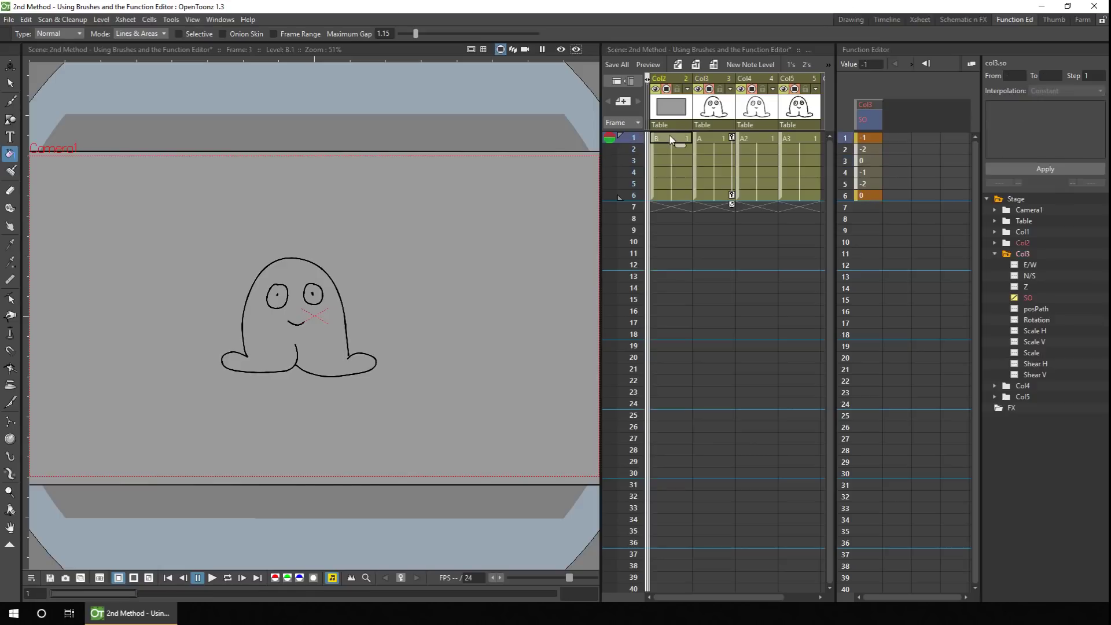
left_click(10, 65)
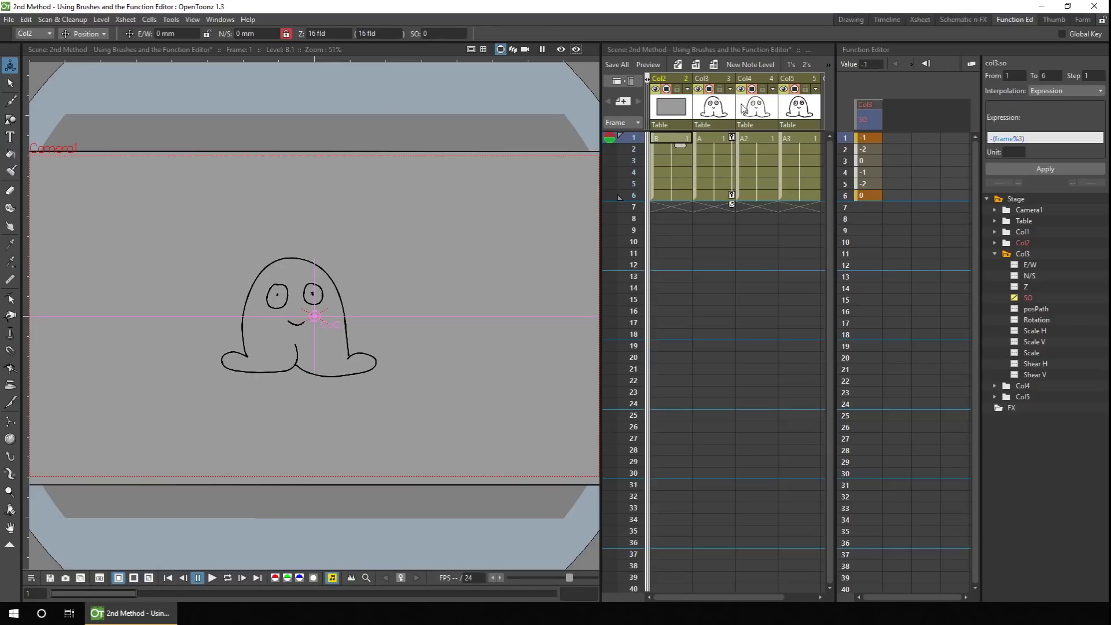
left_click(709, 197)
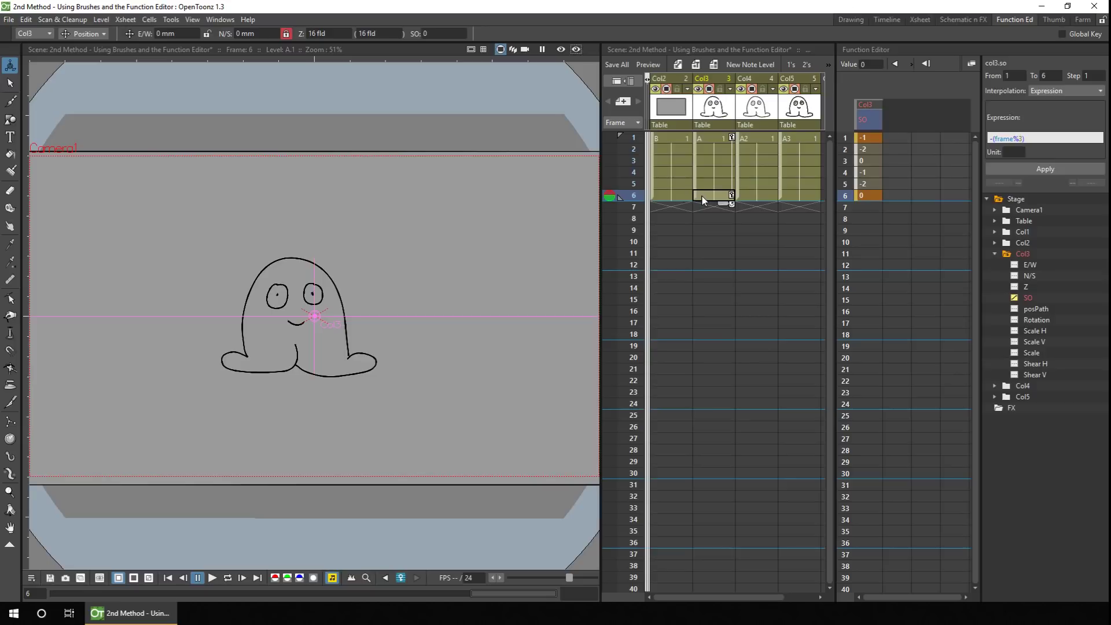
left_click(872, 161)
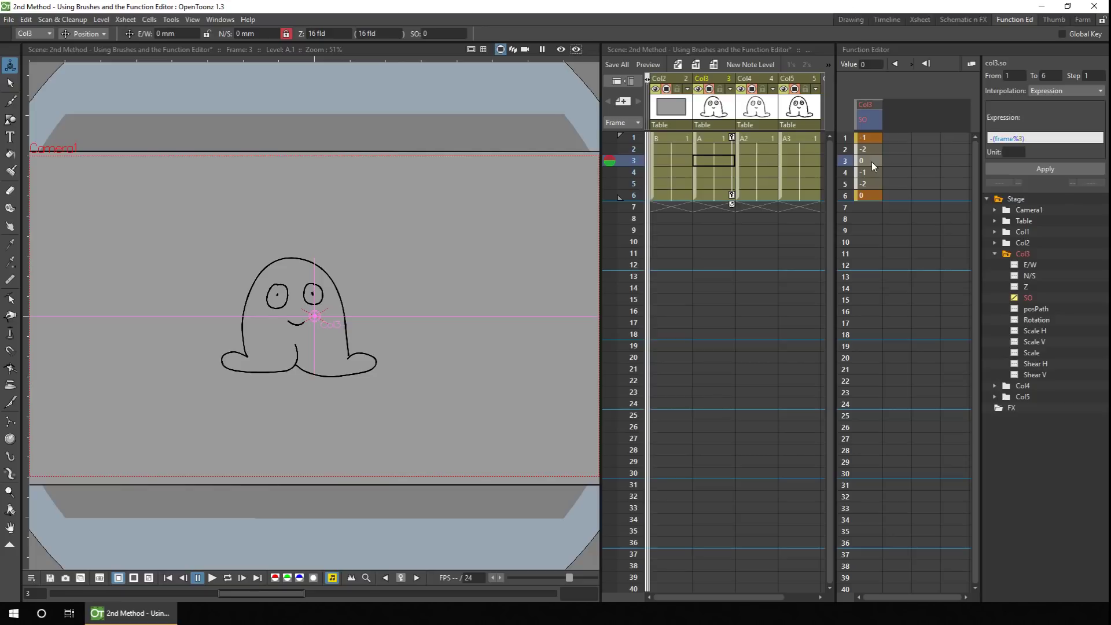
Show Col4's SO channel and set keyframes of 0 at frames 1 and 6
left_click(995, 255)
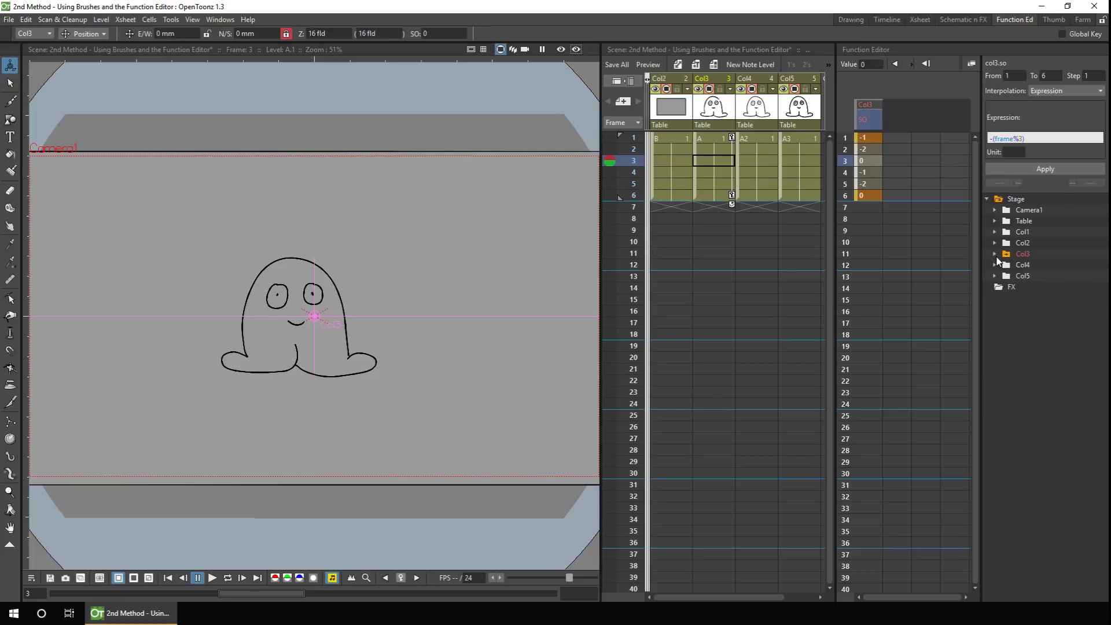
left_click(995, 265)
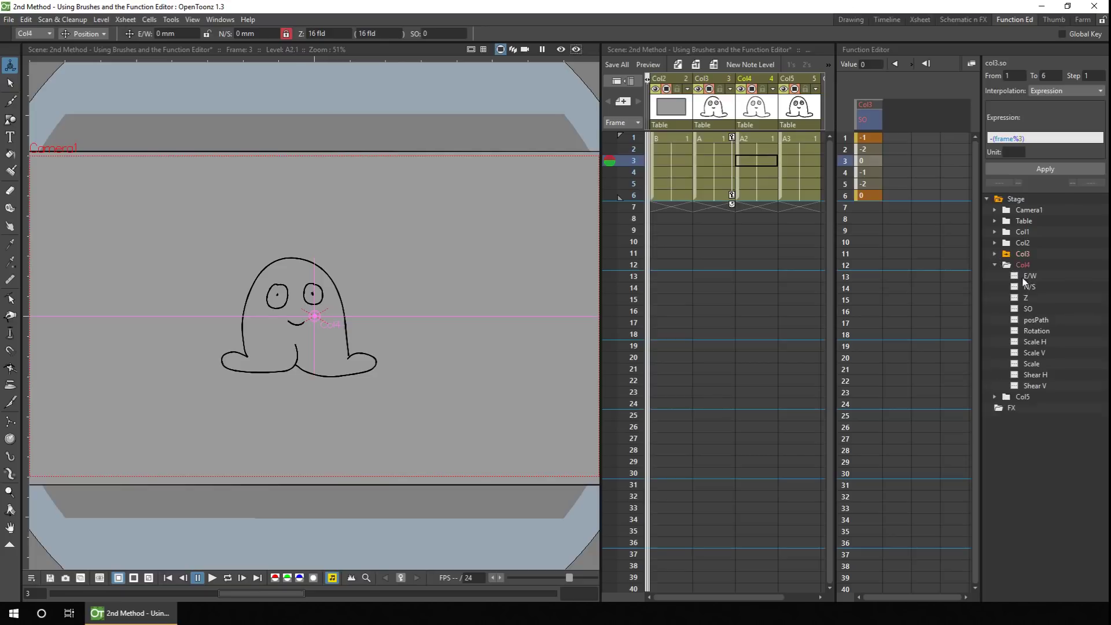
left_click(1015, 309)
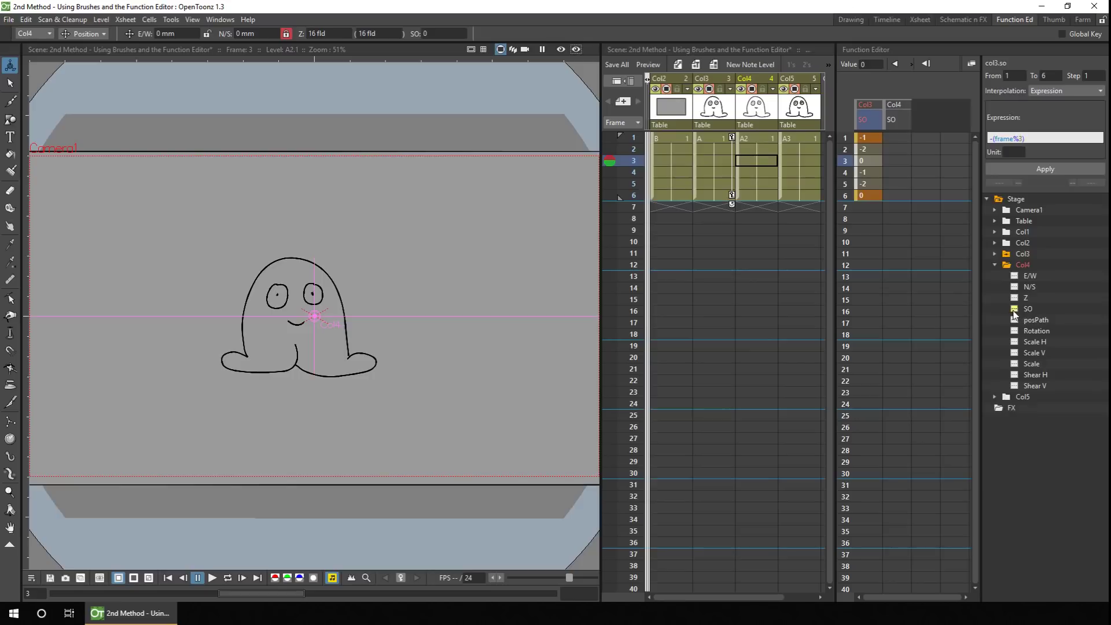
double_click(901, 137)
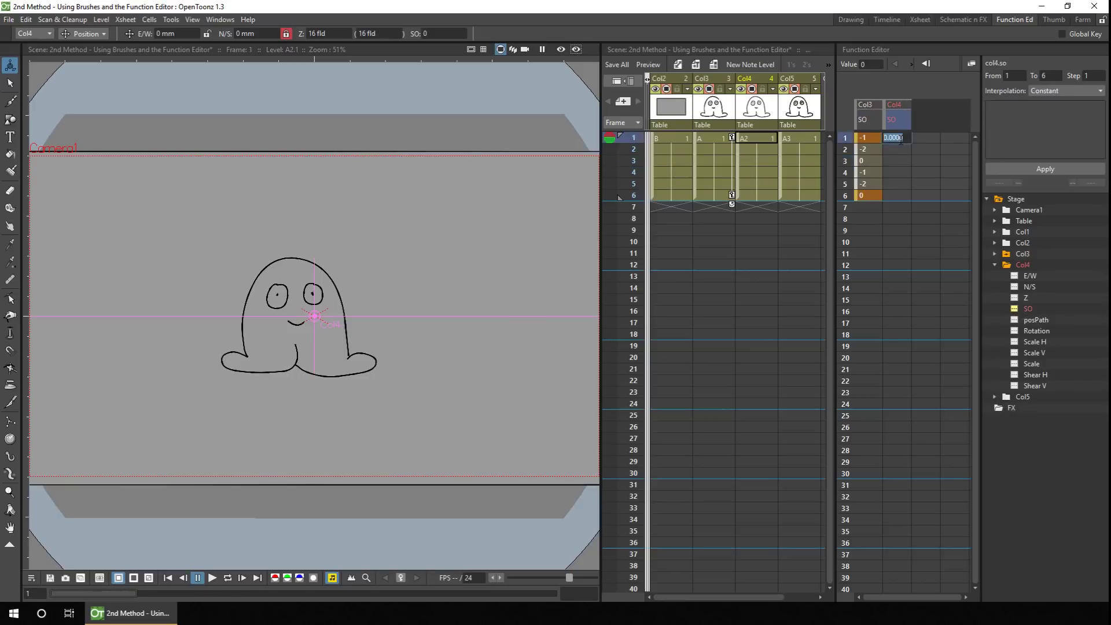
key("Return")
double_click(902, 195)
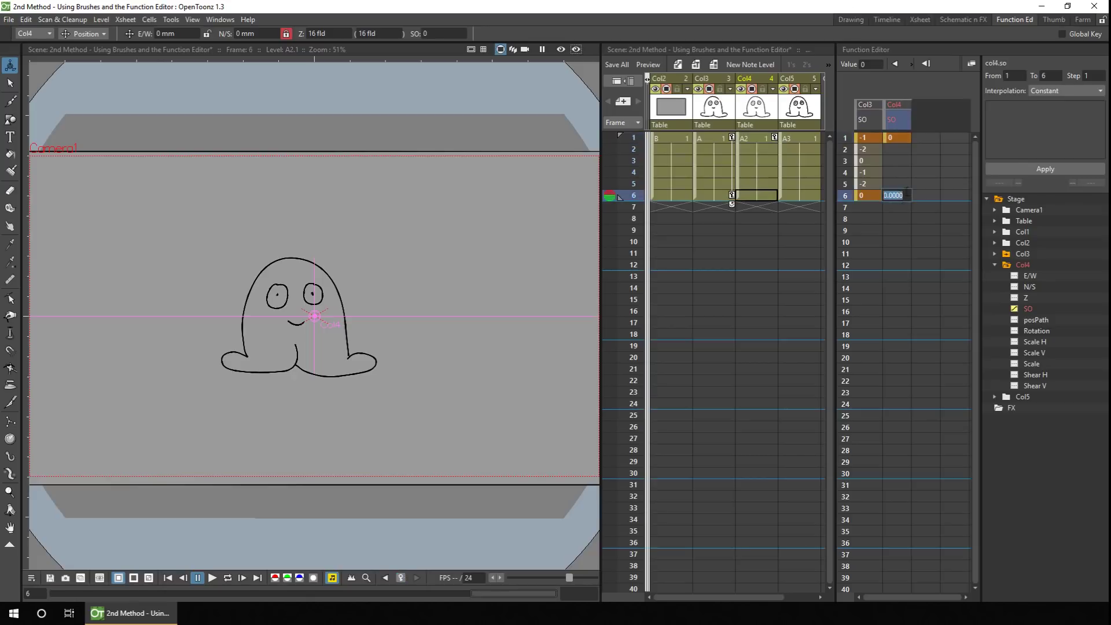
key("Return")
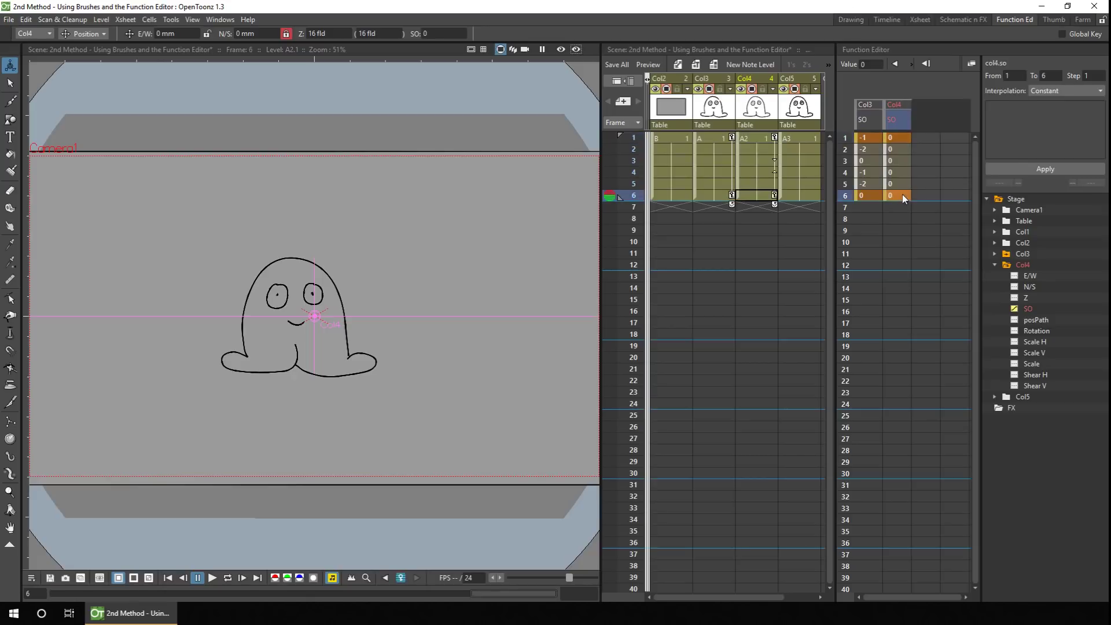
Change the Col4 SO interpolation to Expression and apply -((frame+1)%3)
left_click(898, 150)
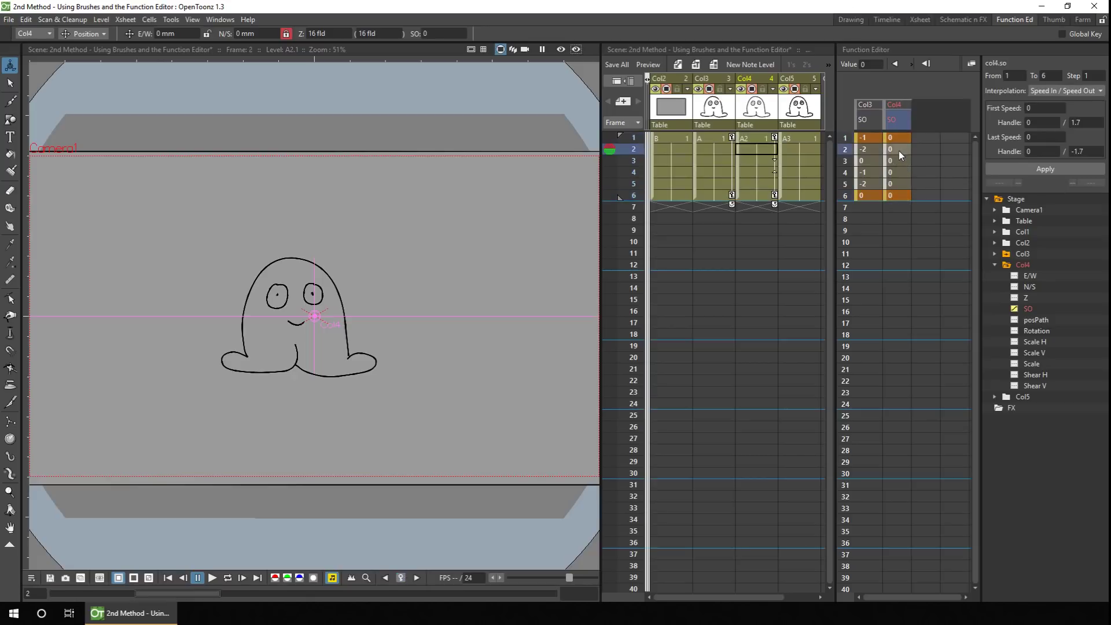
left_click(1053, 92)
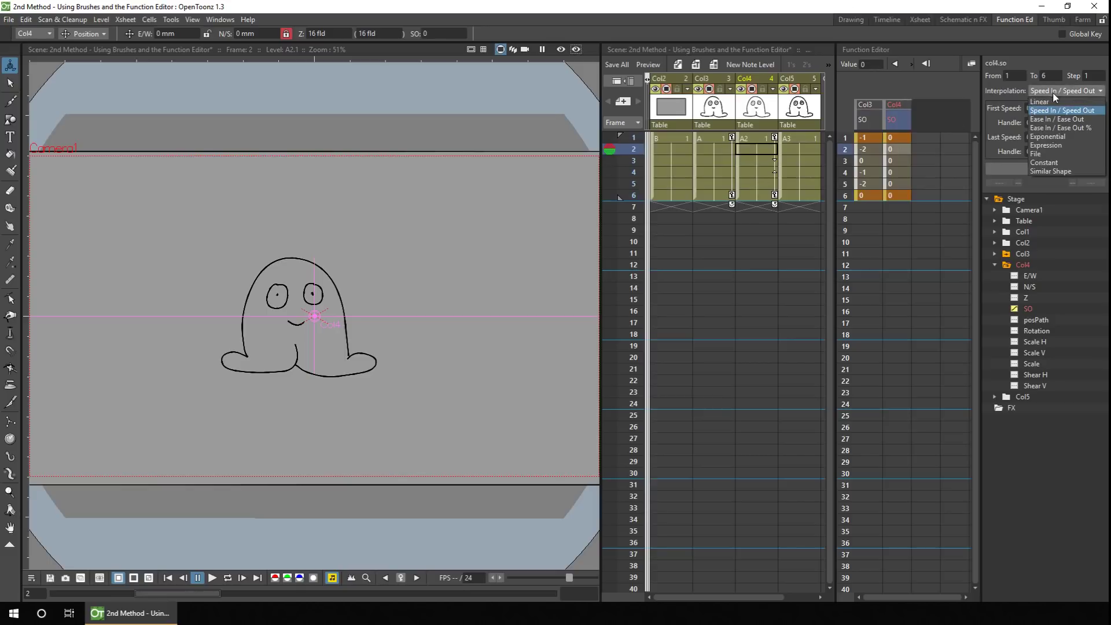
left_click(1055, 144)
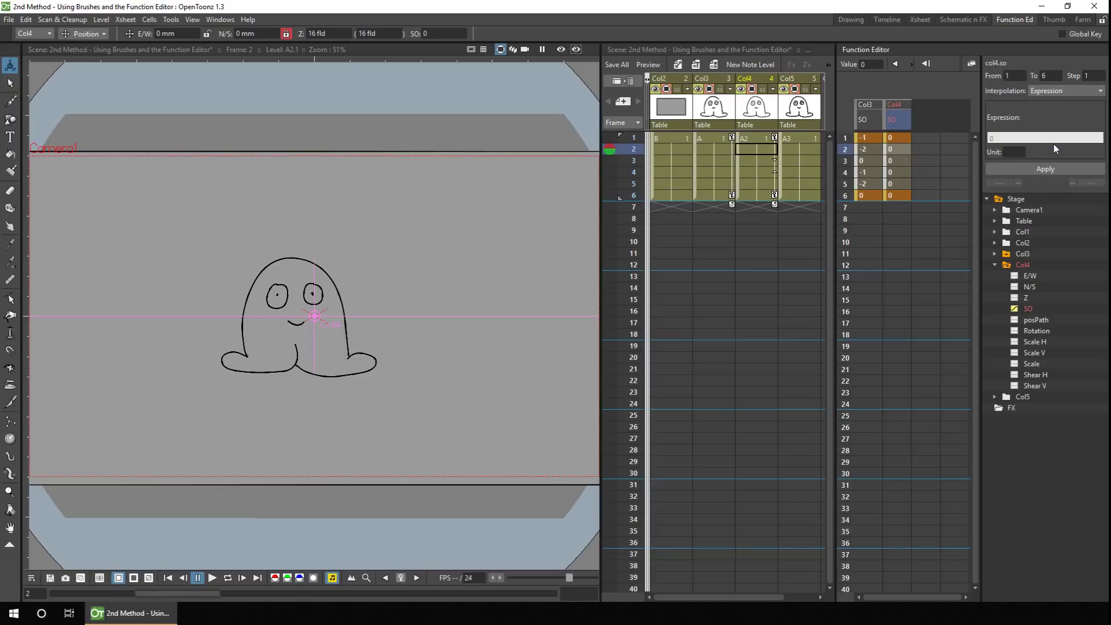
left_click(1005, 139)
key("BackSpace")
type("-((frame+1)%3")
left_click(1047, 168)
Show Col5's SO channel and set keyframes of 0 at frames 1 and 6
left_click(866, 161)
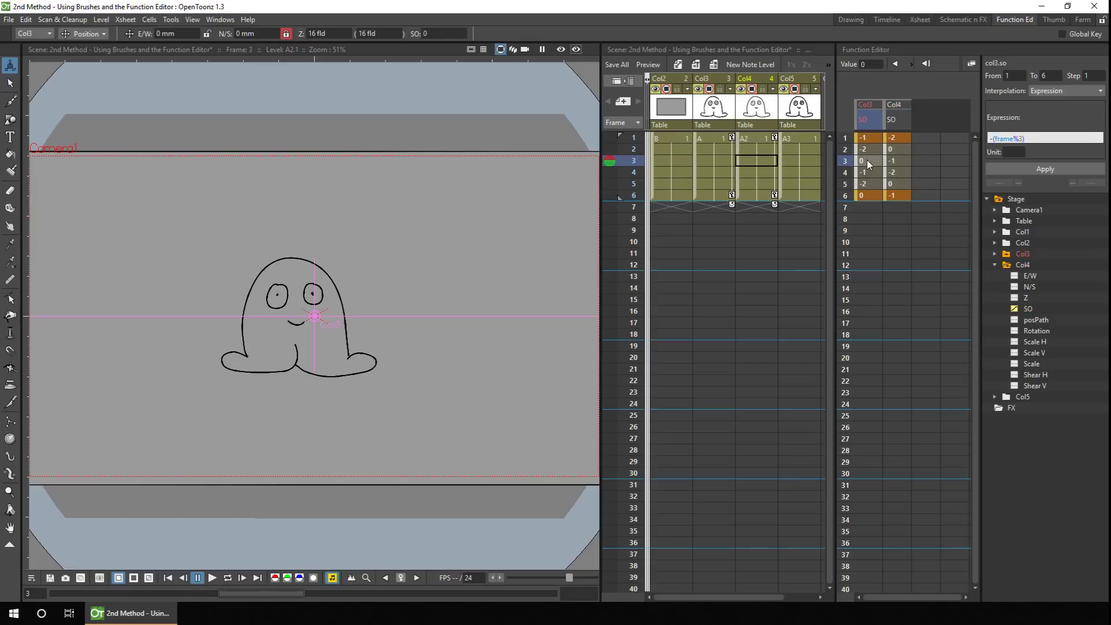
left_click(1005, 397)
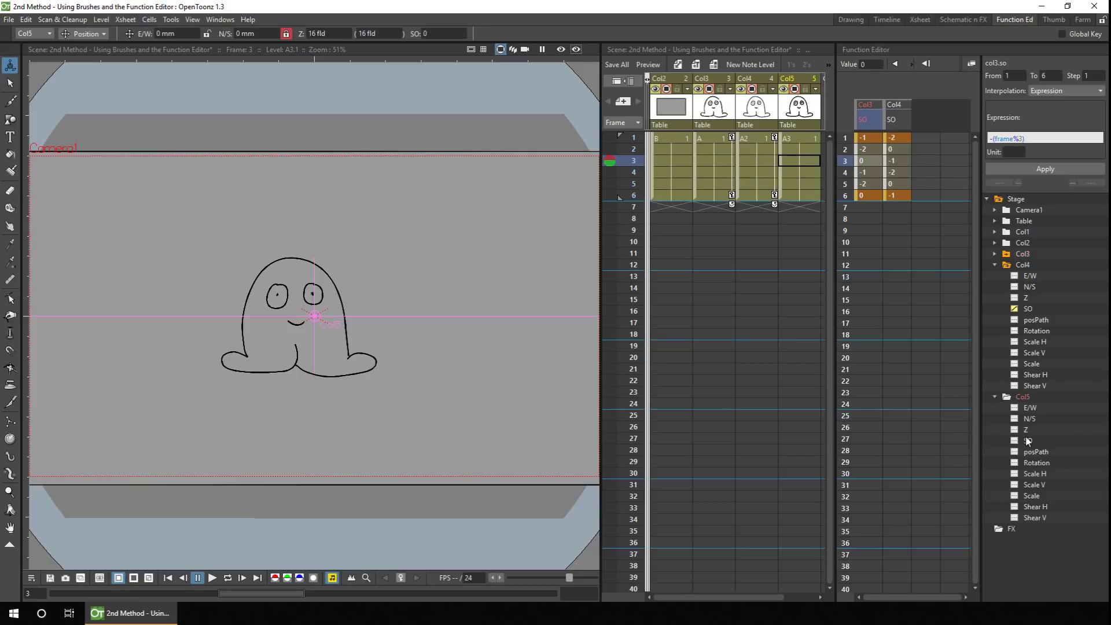
left_click(1028, 441)
left_click(926, 138)
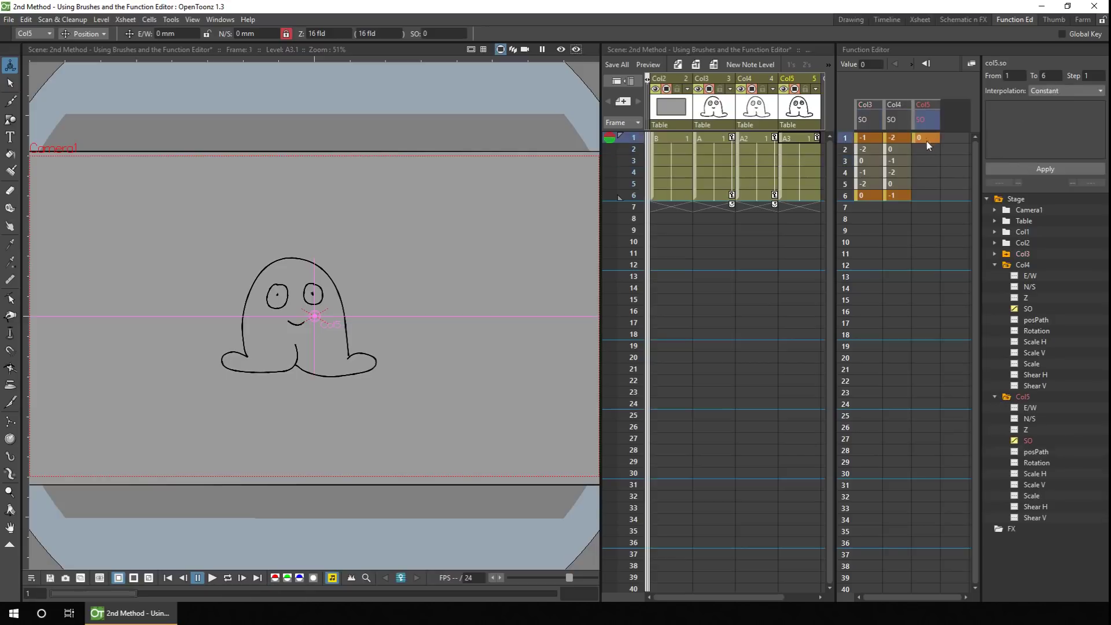
double_click(925, 196)
type("0")
key("Return")
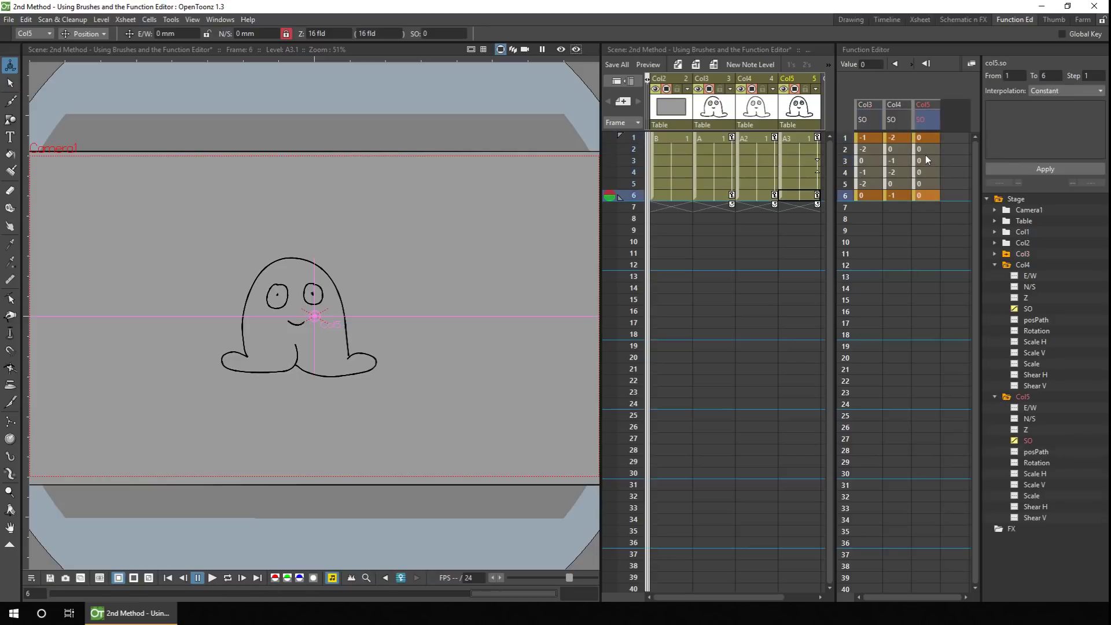
Change the Col5 SO interpolation to Expression and apply -((frame+2)%3)
left_click(926, 160)
left_click(1050, 91)
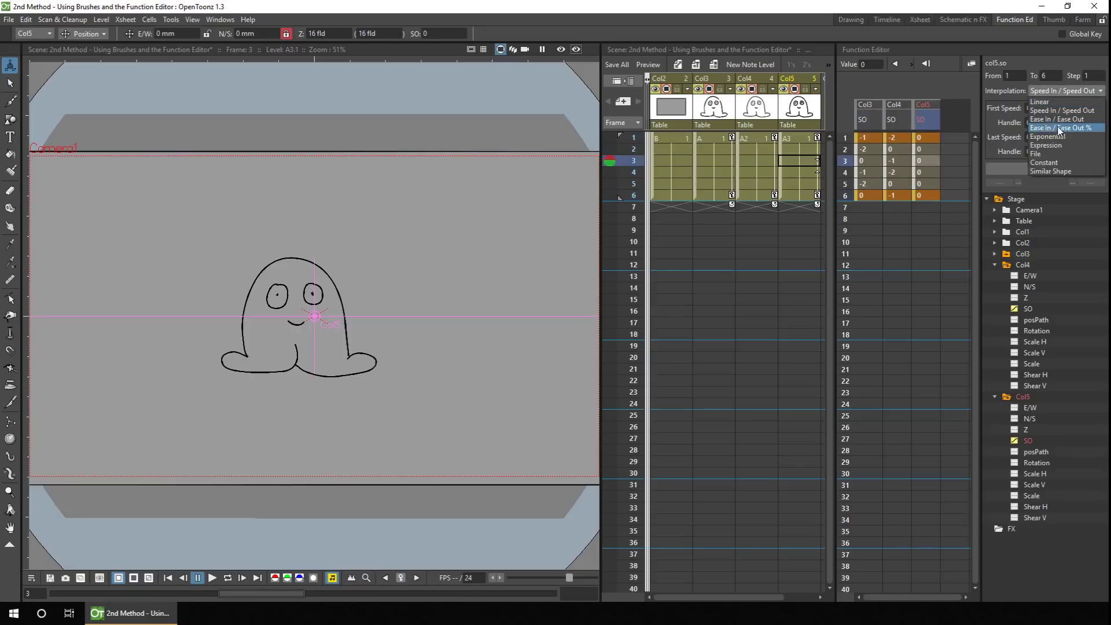
left_click(1050, 145)
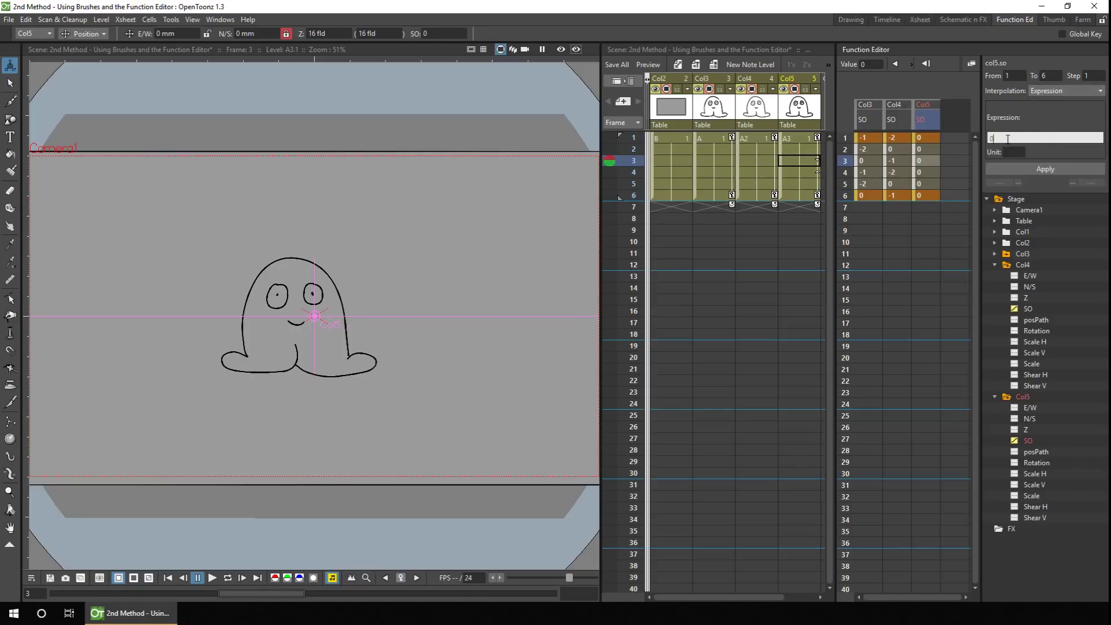
type("-((frame+3")
type(")%3")
left_click(1046, 169)
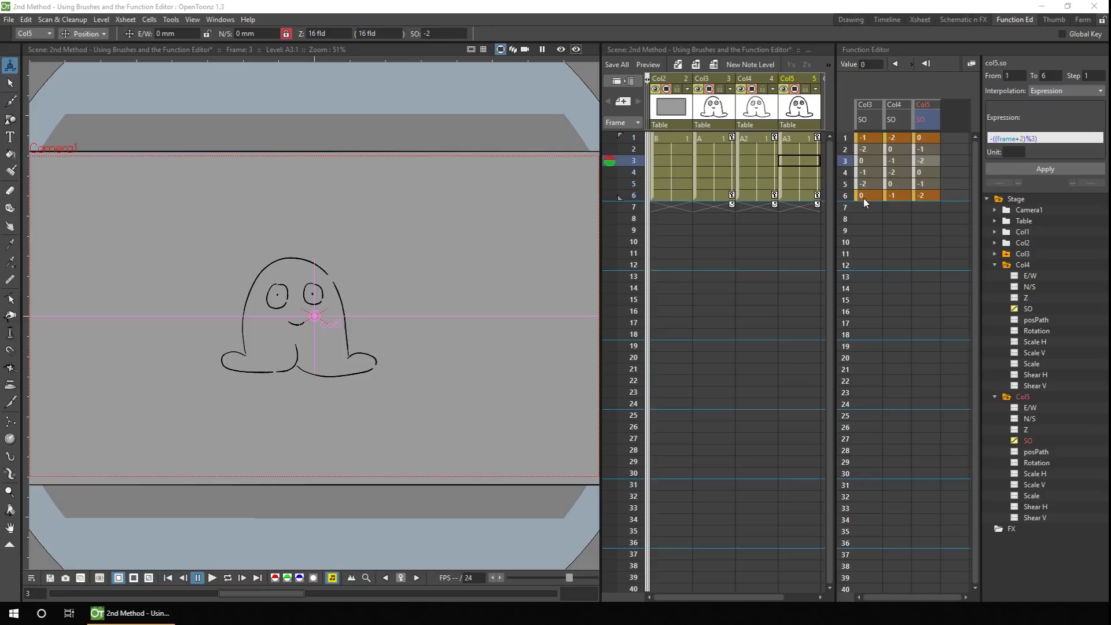
Play the ghost animation in a loop to check the cycling stacking order
left_click(227, 577)
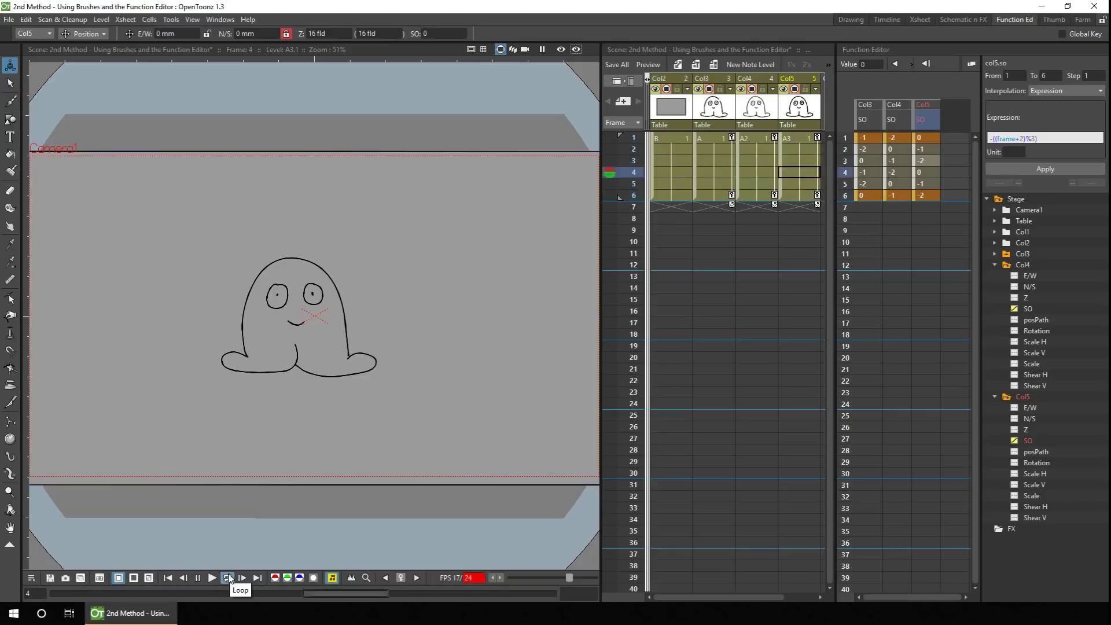